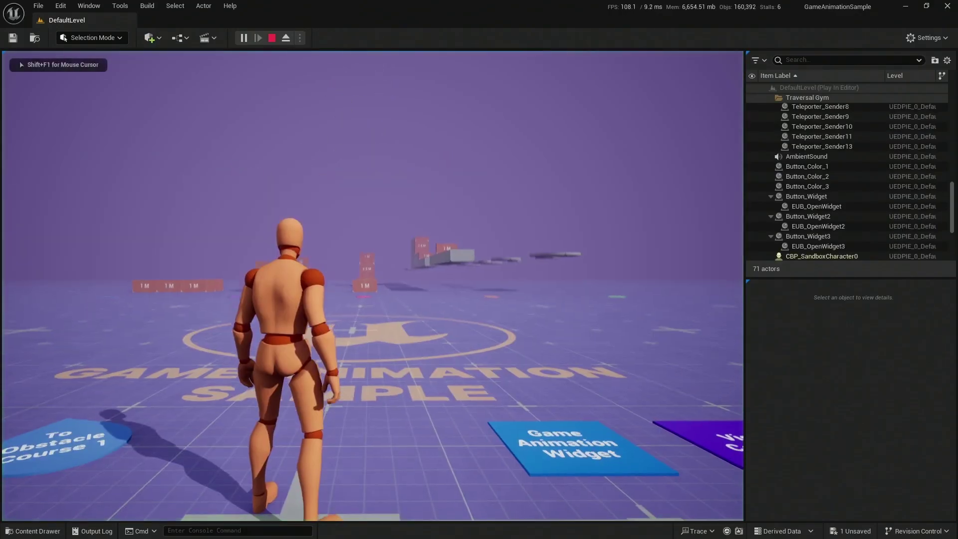
# Step: Run the play-mode character across the level floor to the Game Animation Widget pad
pyautogui.press('w')
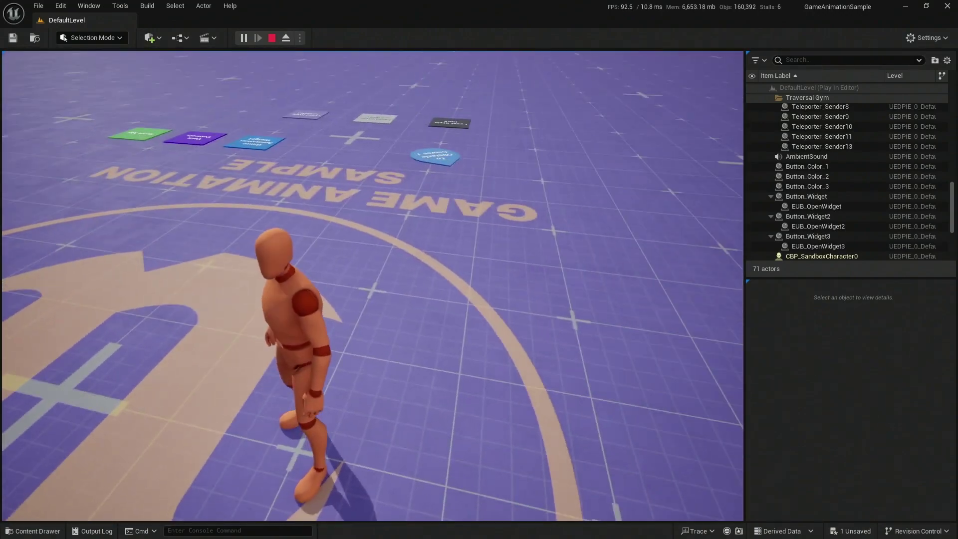
pyautogui.press('w')
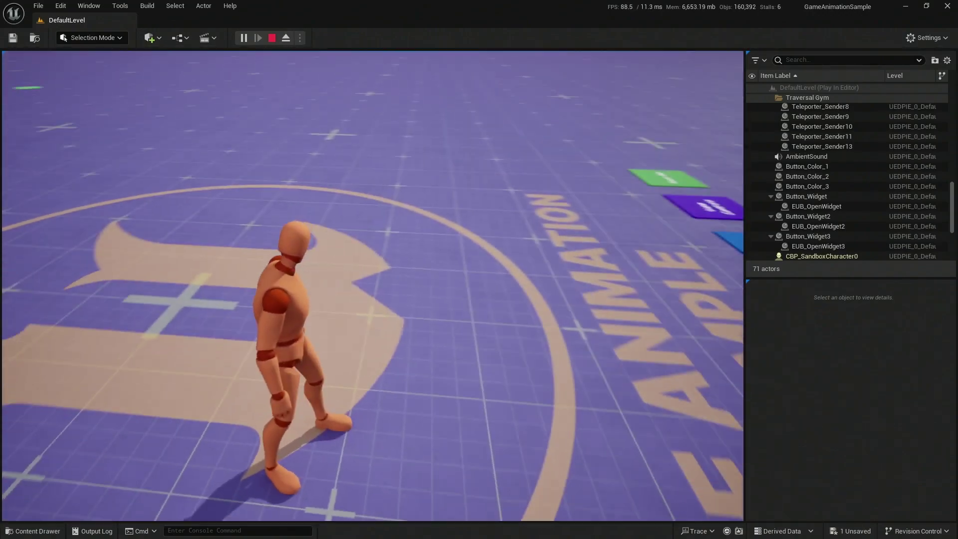
pyautogui.press('w')
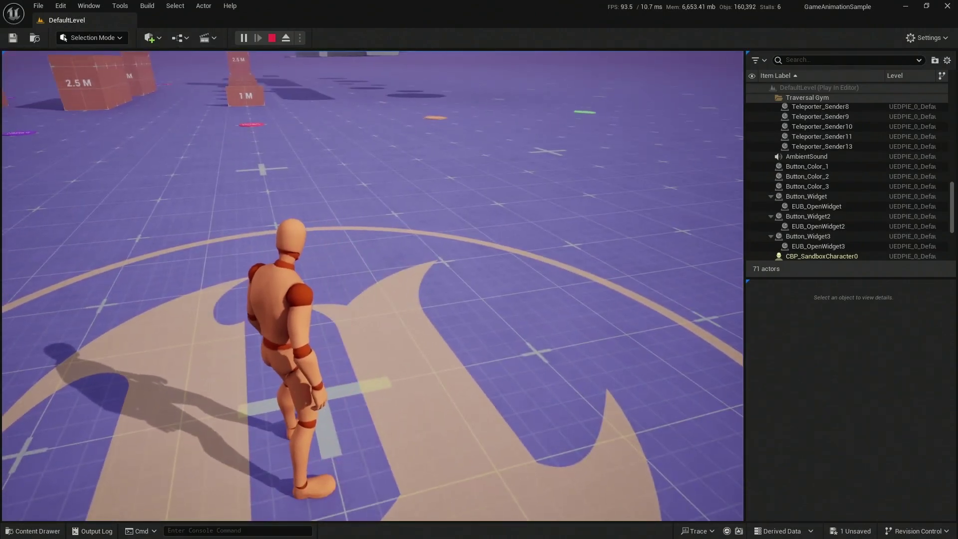
pyautogui.press('w')
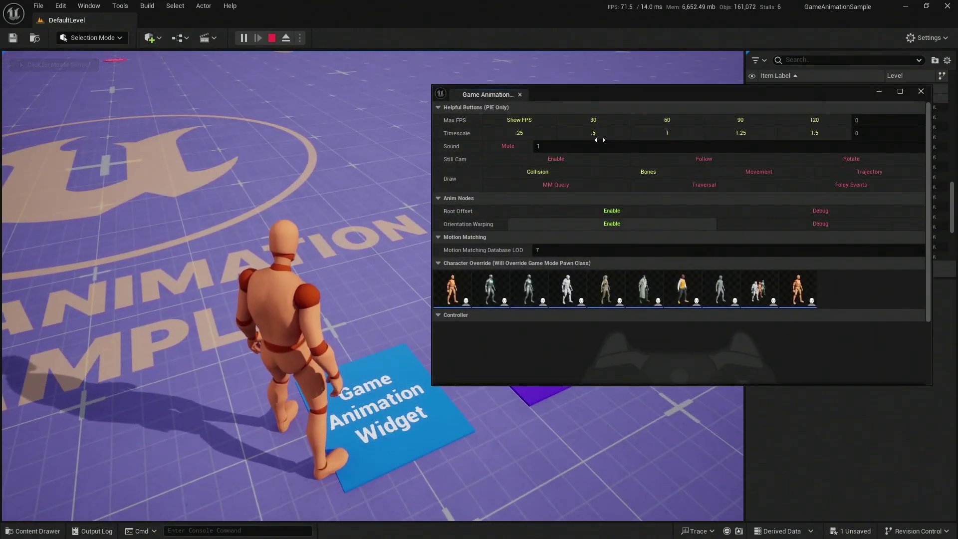
# Step: Preview the UE4 Mannequin, Echo and TwinBlast character overrides on the playing character
pyautogui.moveTo(644, 99); pyautogui.dragTo(706, 105)
pyautogui.click(287, 303)
pyautogui.click(555, 302)
pyautogui.click(604, 296)
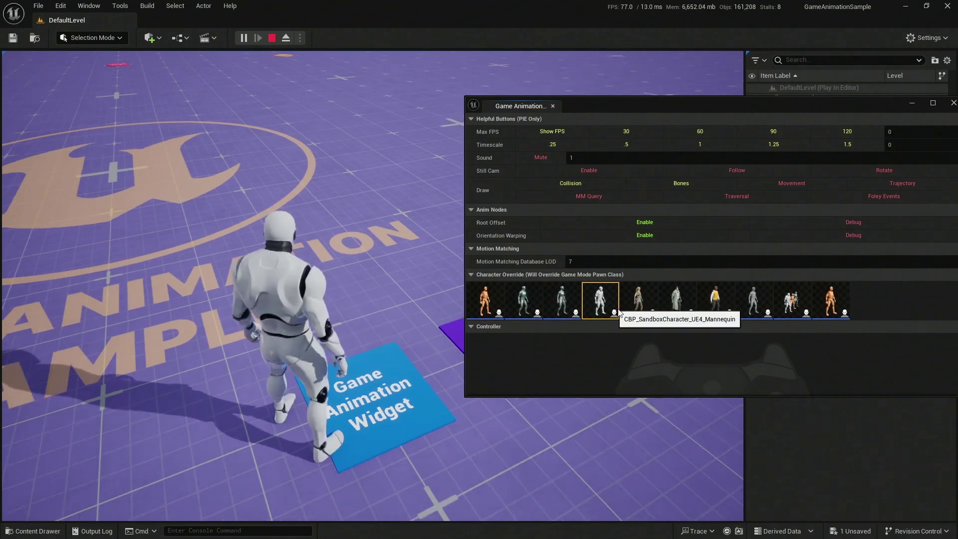
pyautogui.click(641, 299)
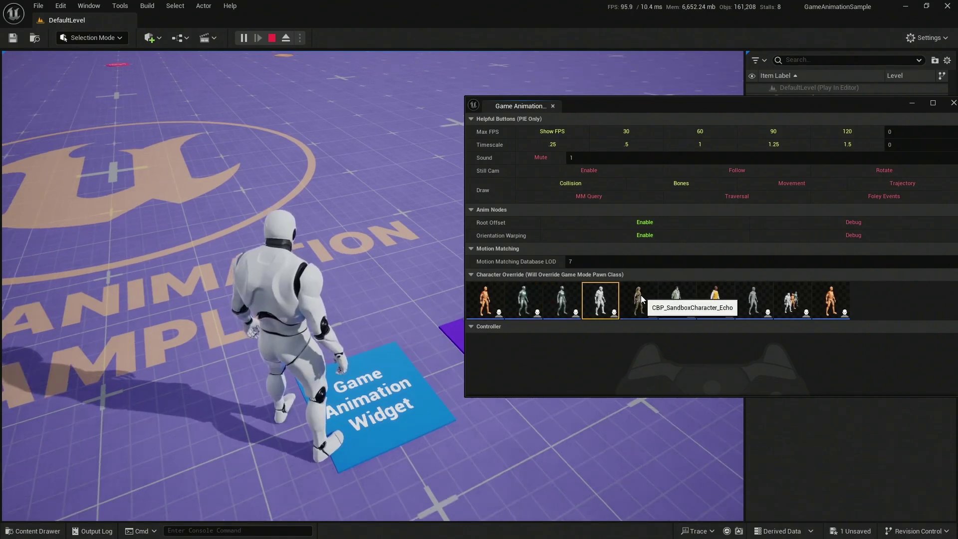
pyautogui.click(680, 299)
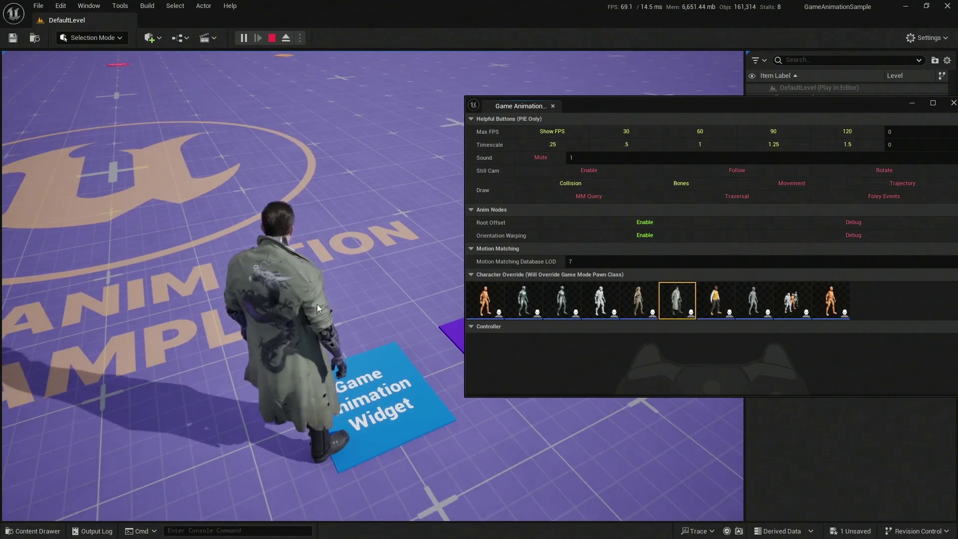
pyautogui.click(285, 292)
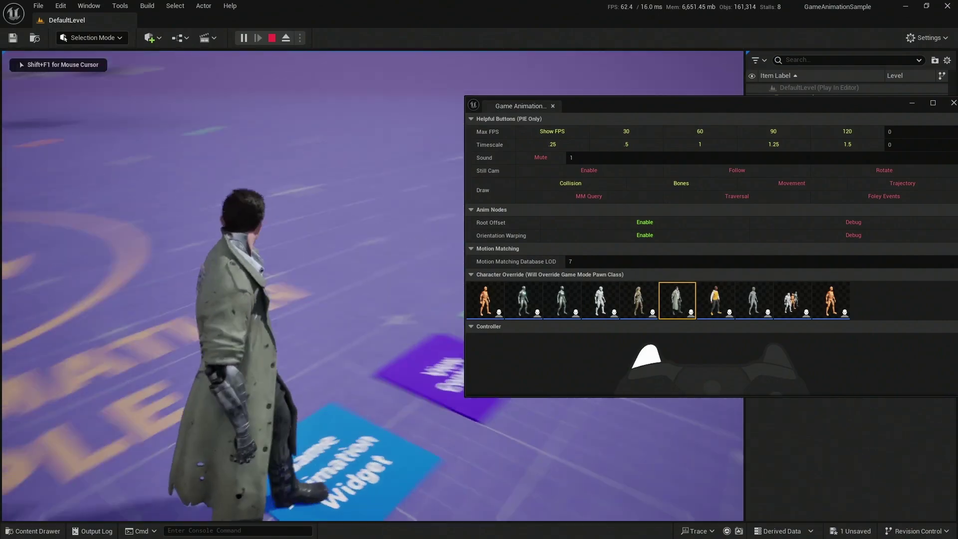
# Step: Override the character with Metahuman Kellan, test running across the level, and end the play session
pyautogui.hotkey('shift', 'F1')
pyautogui.click(719, 303)
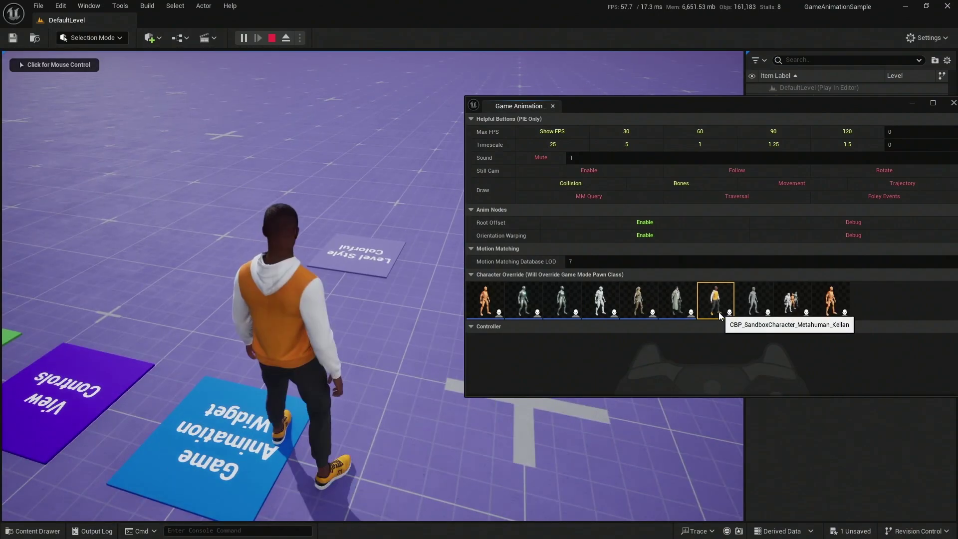
pyautogui.click(342, 307)
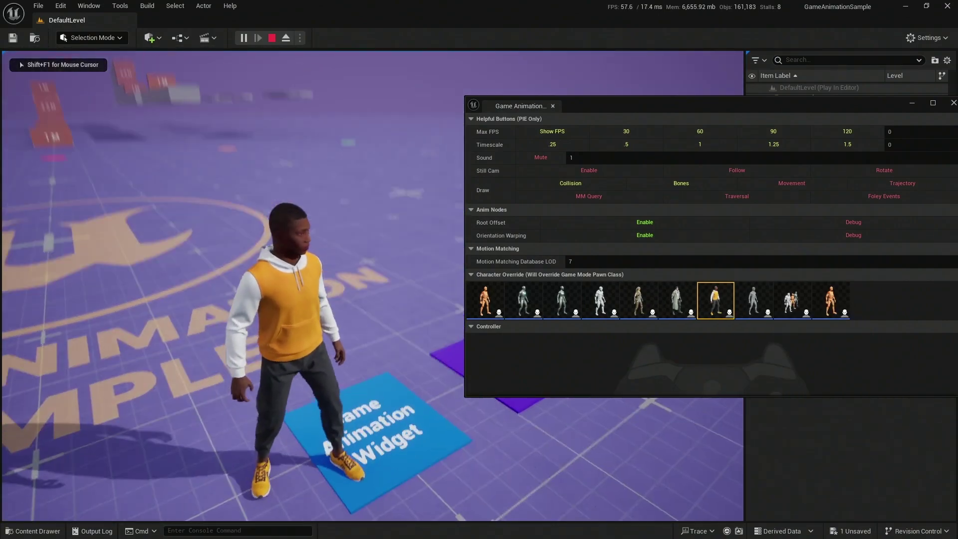
pyautogui.press('w')
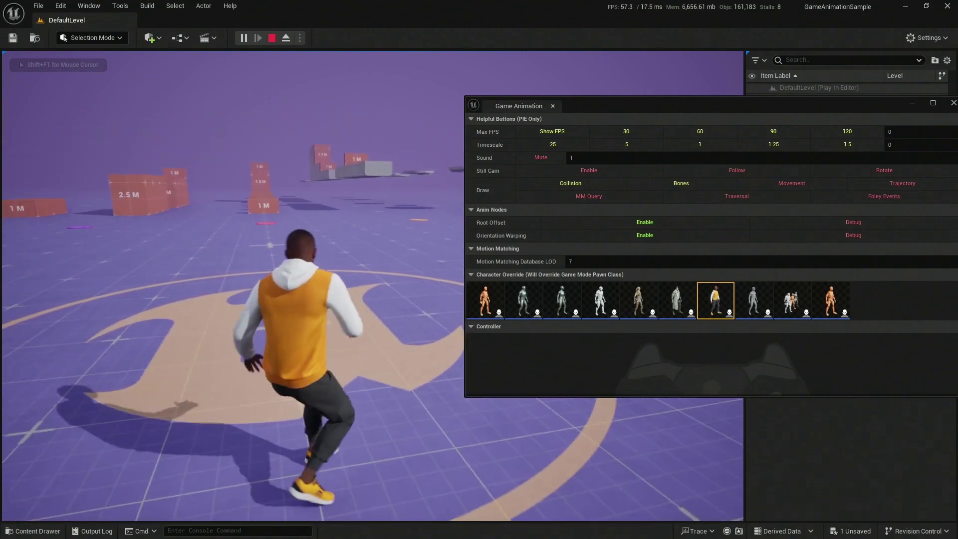
pyautogui.press('w')
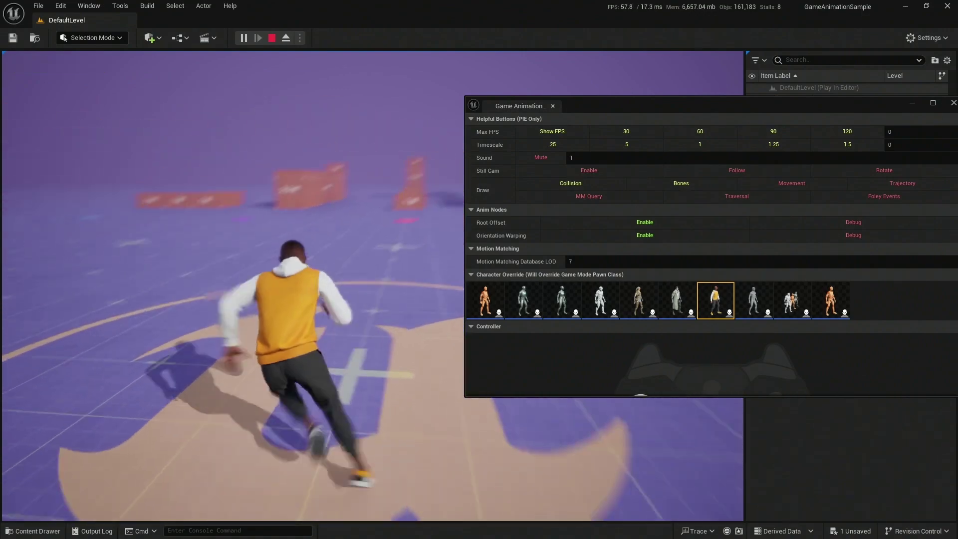
pyautogui.hotkey('shift', 'F1')
pyautogui.press('Escape')
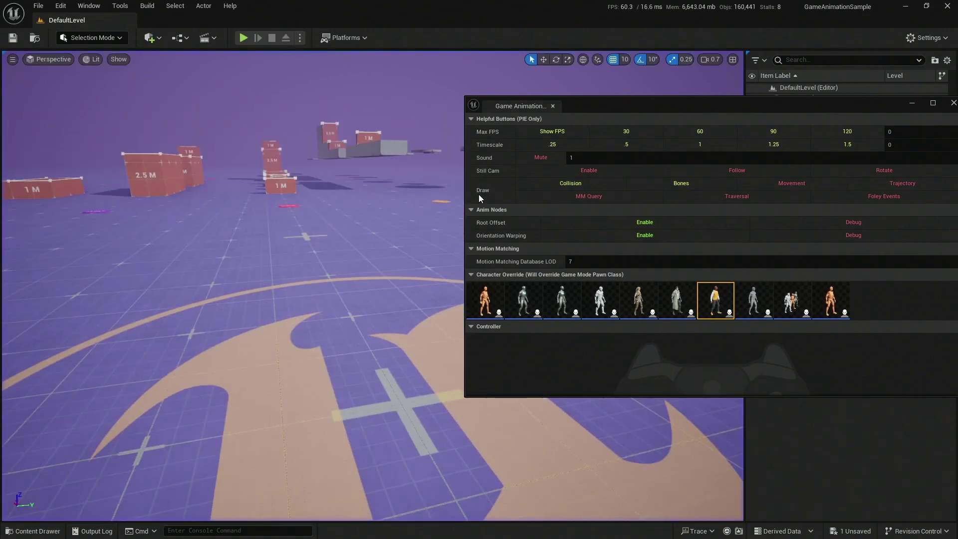
# Step: Set the character override to CBP_SandboxCharacter_TwinBlast and close the Game Animation widget
pyautogui.moveTo(740, 103); pyautogui.dragTo(427, 129)
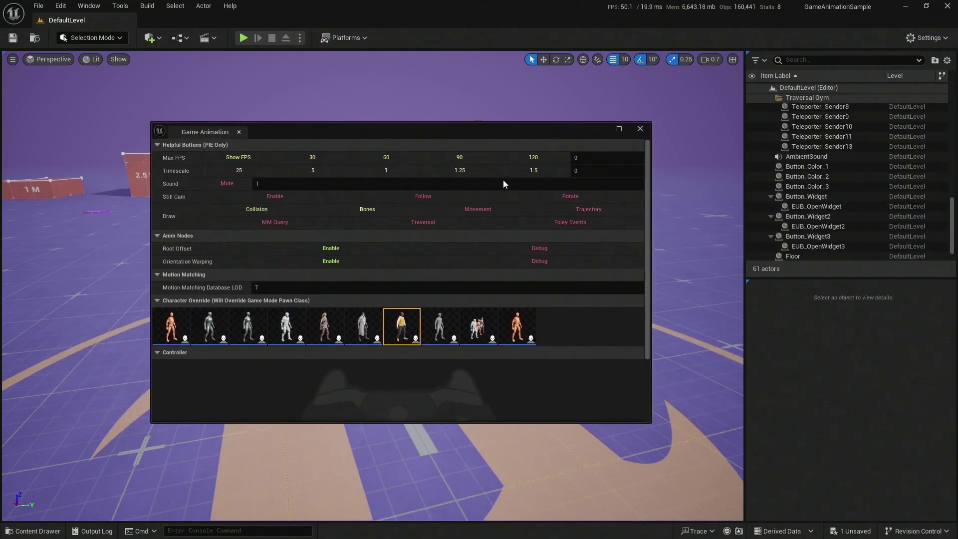
pyautogui.click(369, 332)
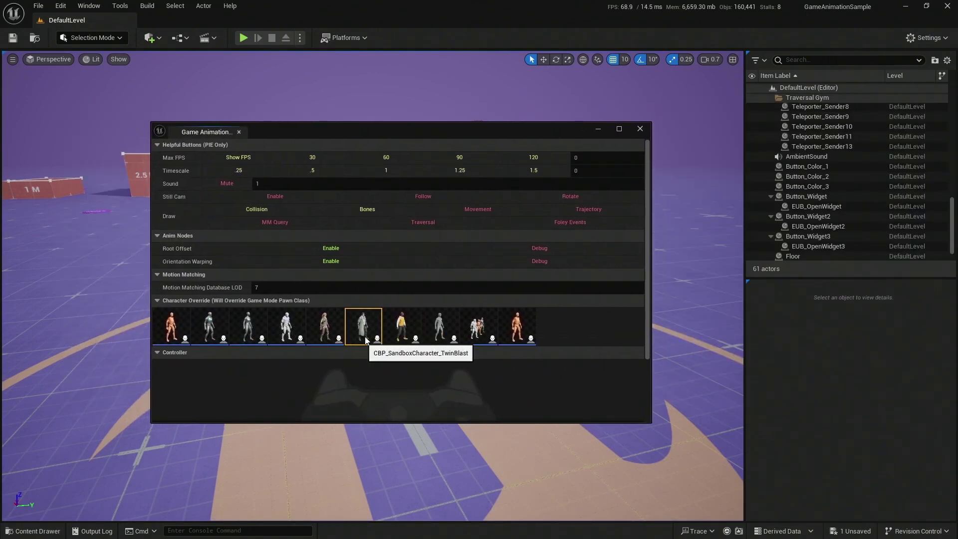
pyautogui.click(640, 130)
# Step: Browse to ParagonCountess/Characters/Heroes/Countess/Meshes in the project content and select the SM_Countess skeletal mesh
pyautogui.hotkey('ctrl', 'space')
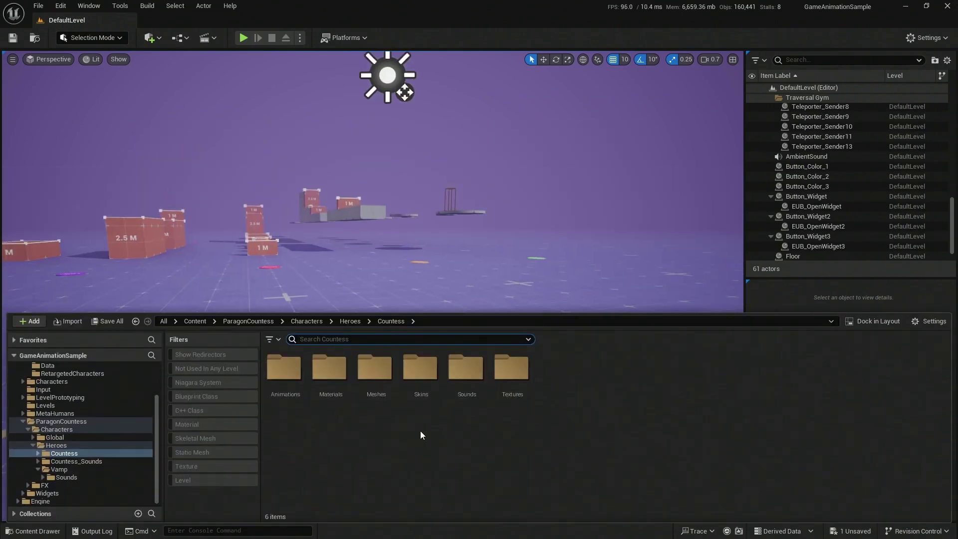
pyautogui.click(44, 422)
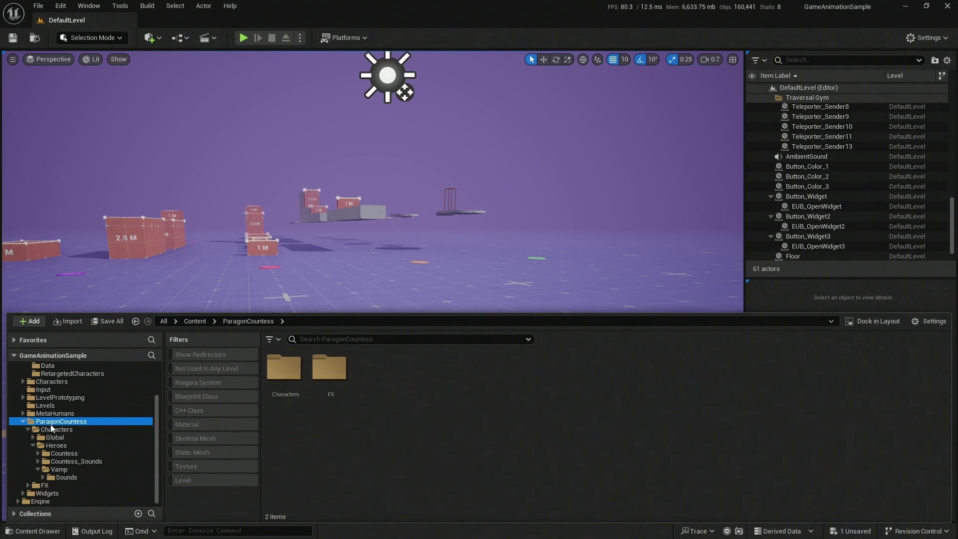
pyautogui.click(290, 369)
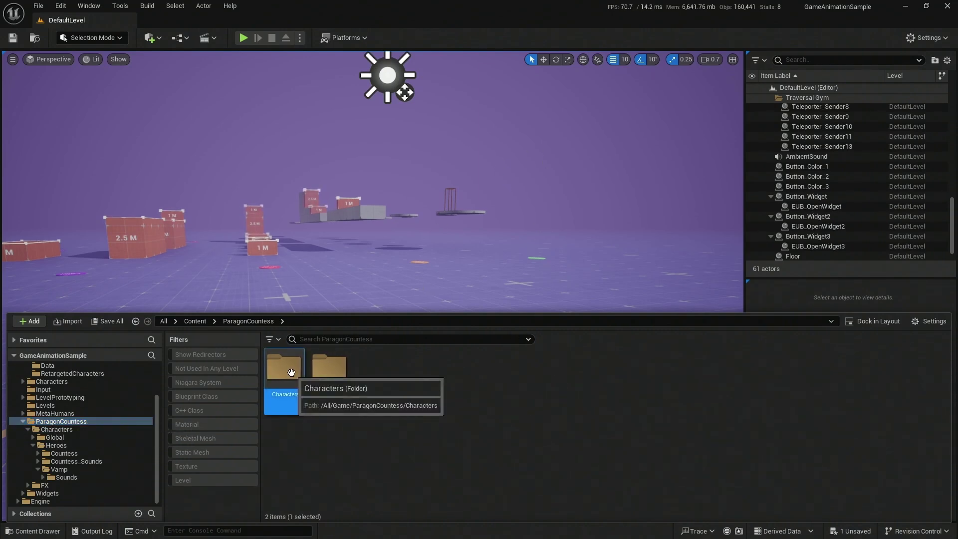
pyautogui.doubleClick(291, 372)
pyautogui.doubleClick(329, 369)
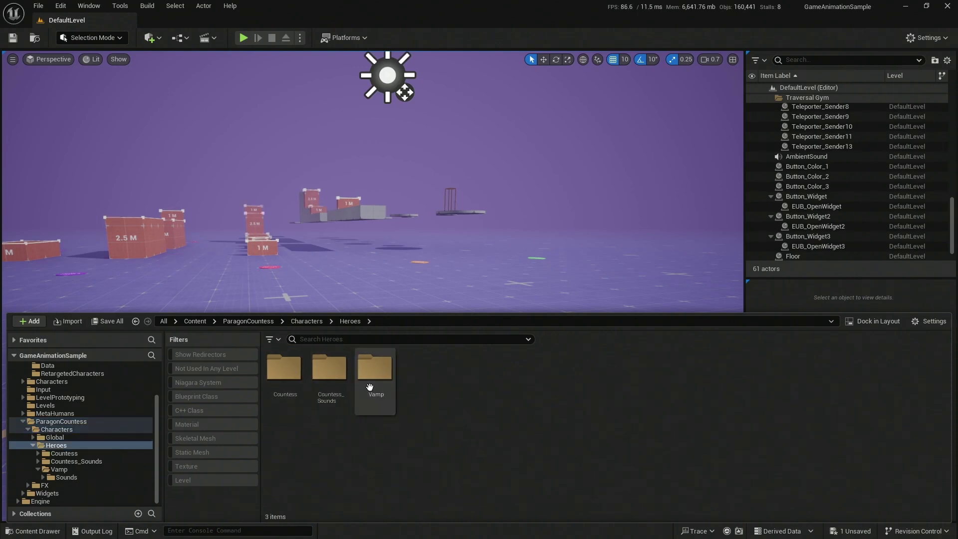
pyautogui.doubleClick(284, 372)
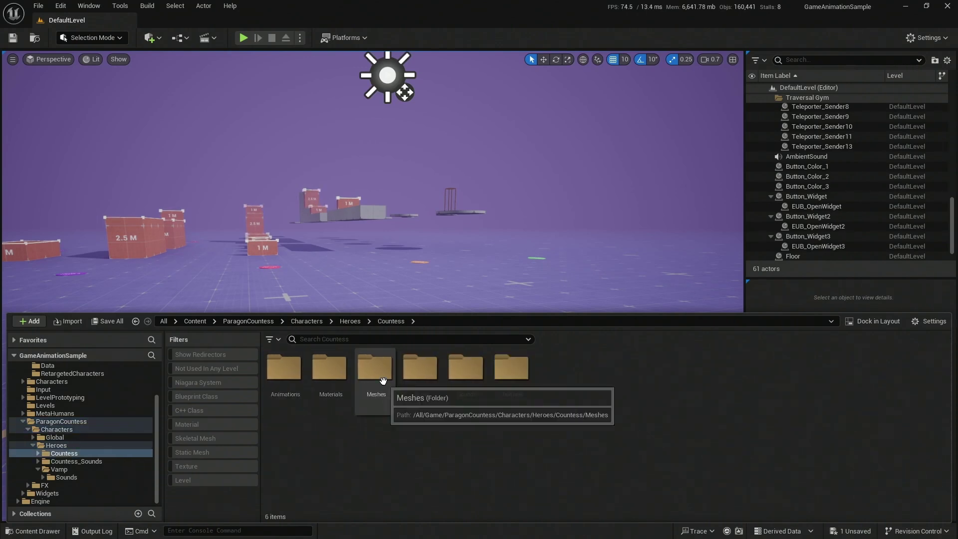
pyautogui.doubleClick(381, 379)
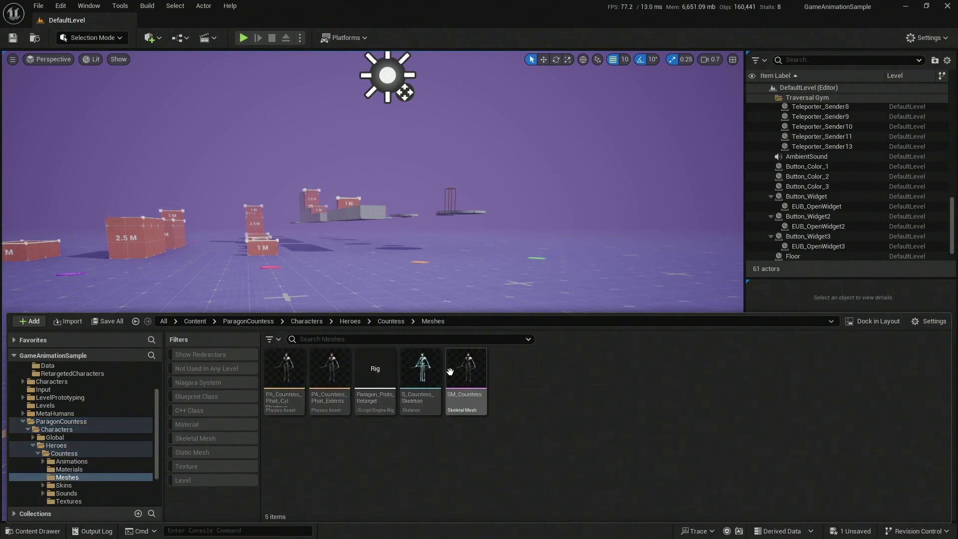
pyautogui.click(468, 367)
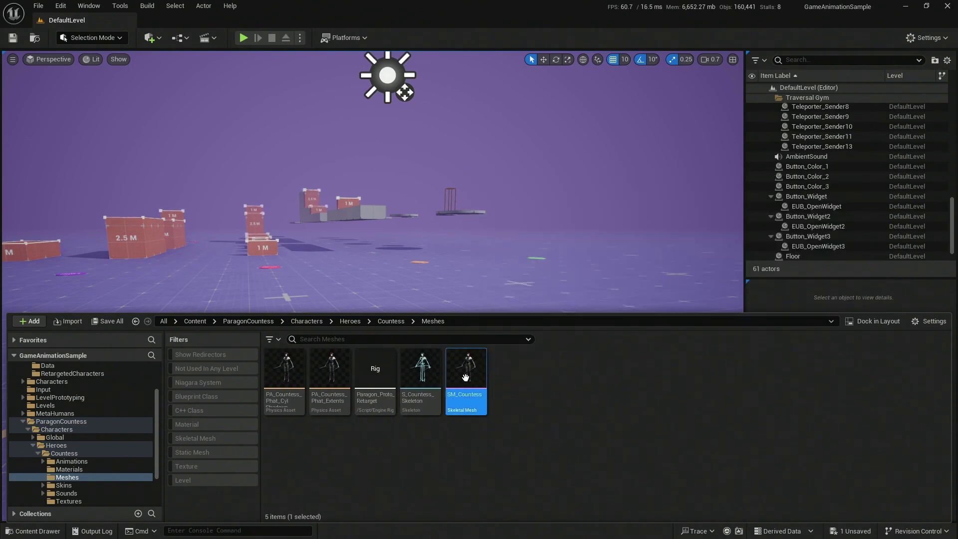
pyautogui.moveTo(477, 374)
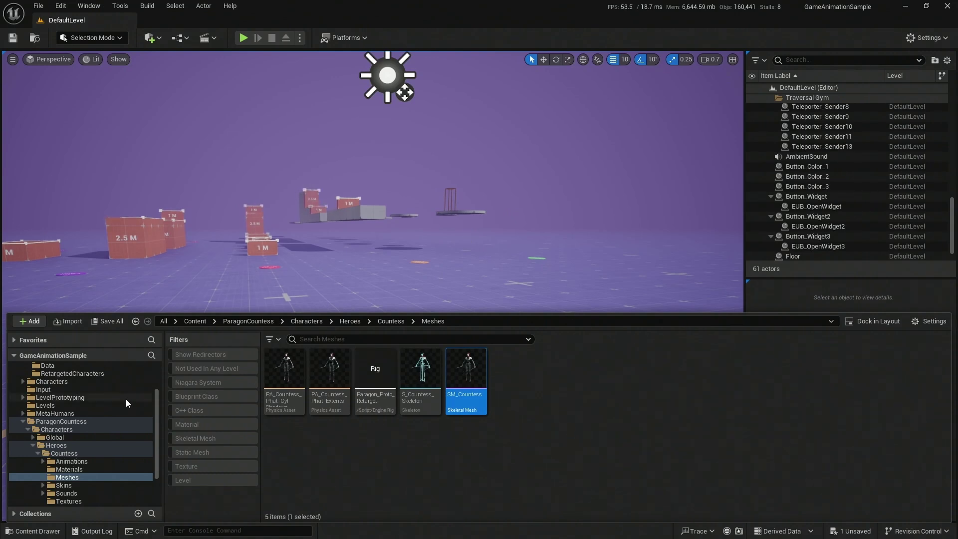
# Step: Open the Content/Characters/Paragon/Heroes/TwinBlast/Rigs folder
pyautogui.scroll(3, 87, 462)
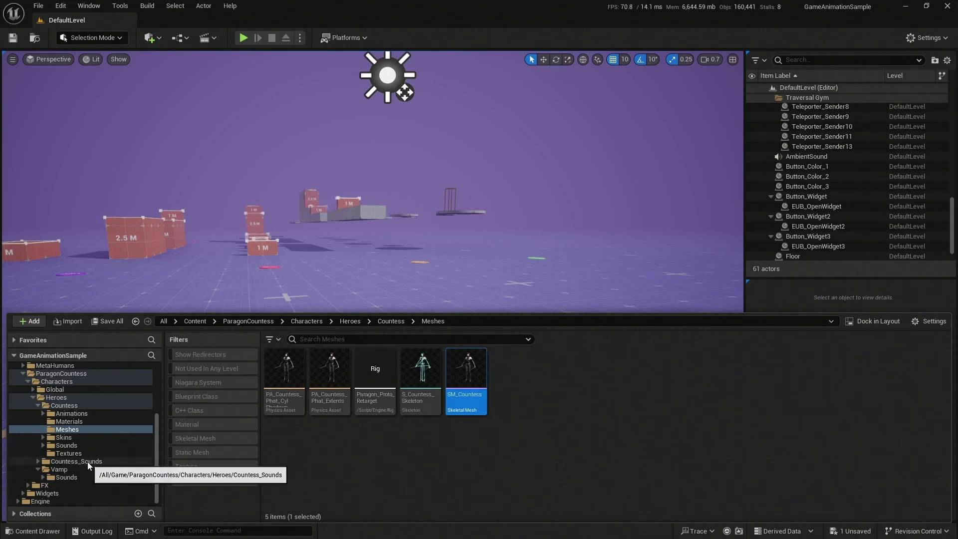
pyautogui.click(195, 322)
pyautogui.doubleClick(374, 368)
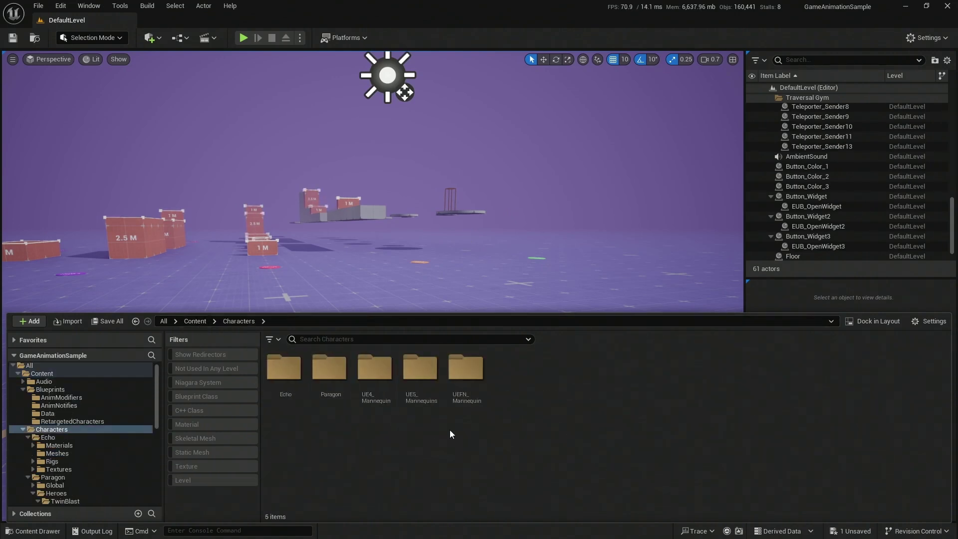
pyautogui.click(331, 372)
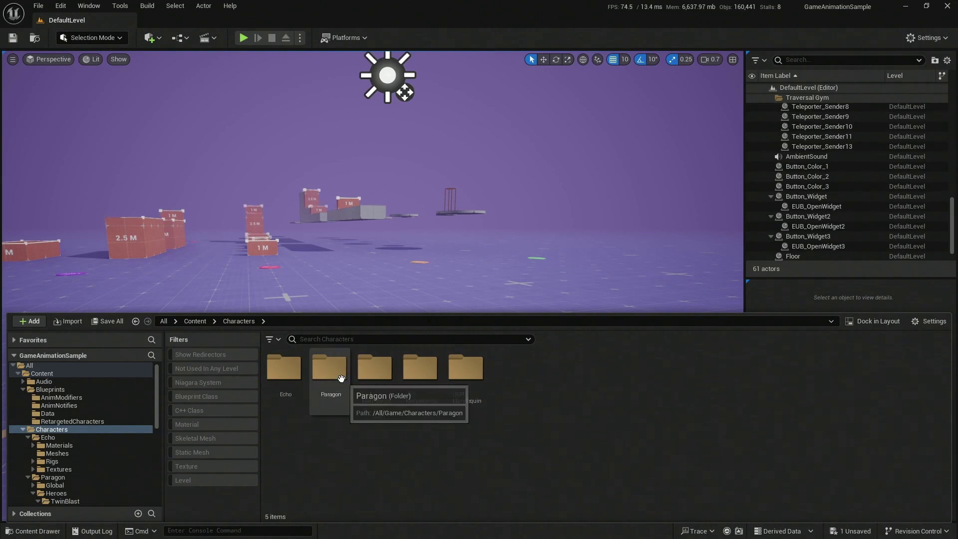
pyautogui.doubleClick(333, 372)
pyautogui.doubleClick(330, 369)
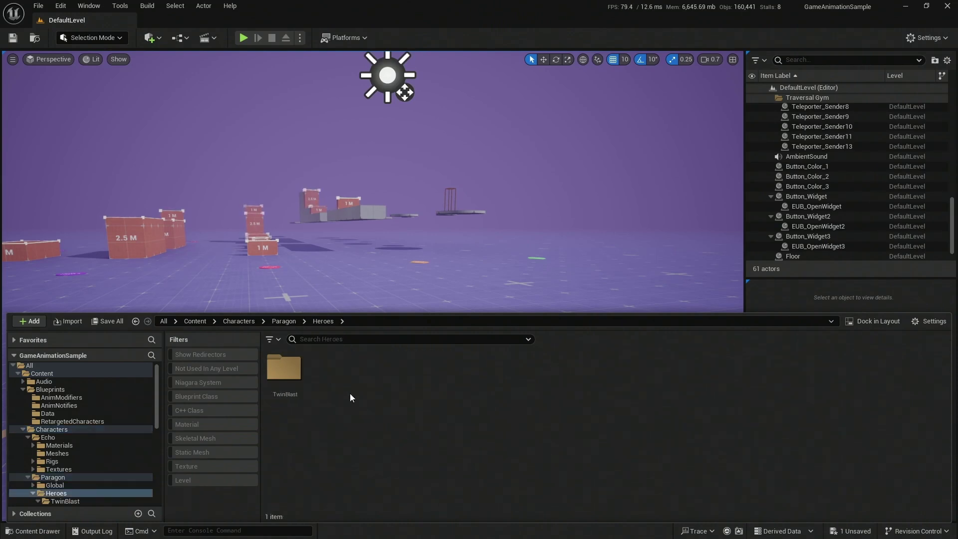
pyautogui.doubleClick(279, 362)
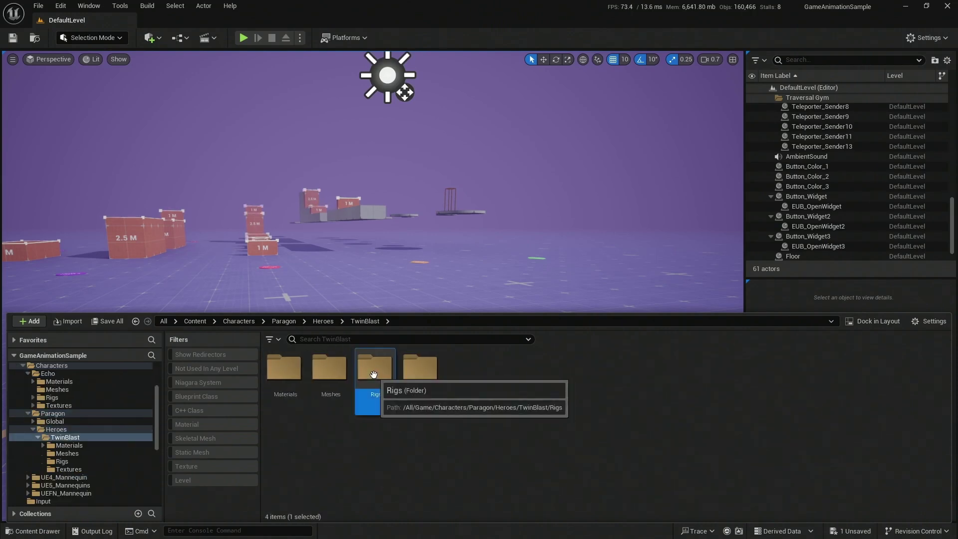
pyautogui.doubleClick(376, 369)
pyautogui.moveTo(326, 403)
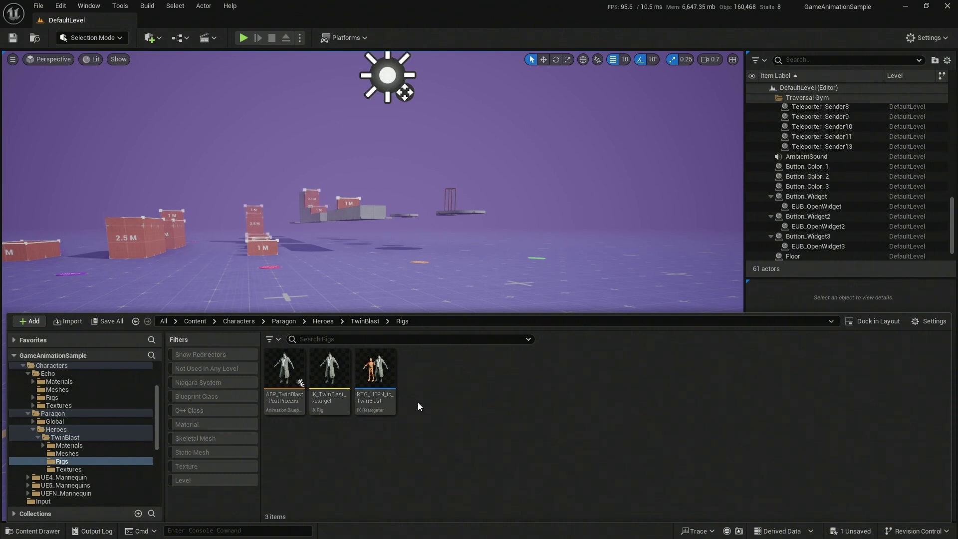
# Step: Copy the IK_TwinBlast_Retarget rig and the RTG_UEFN_to_TwinBlast retargeter into the ParagonCountess folder
pyautogui.click(329, 371)
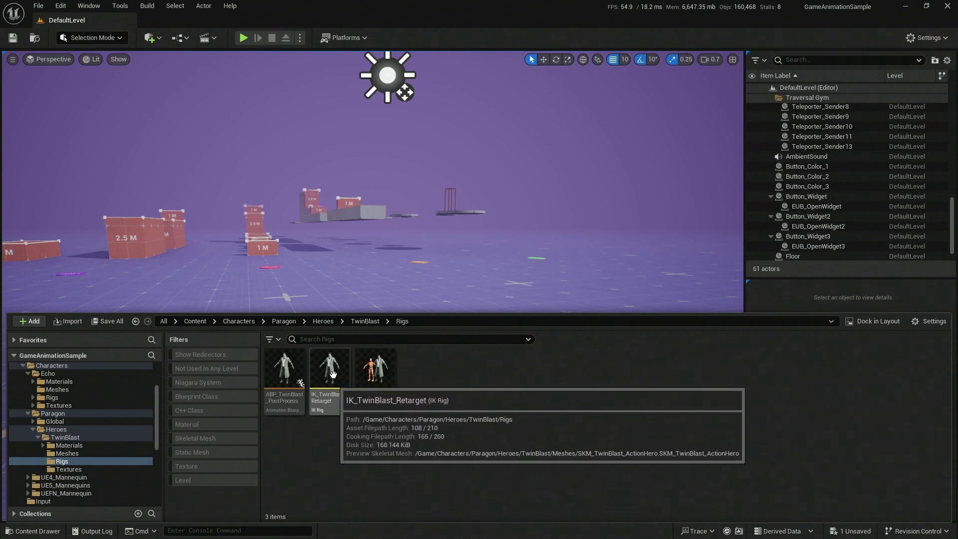
pyautogui.keyDown('ctrl'); pyautogui.click(389, 375); pyautogui.keyUp('ctrl')
pyautogui.scroll(-5, 95, 482)
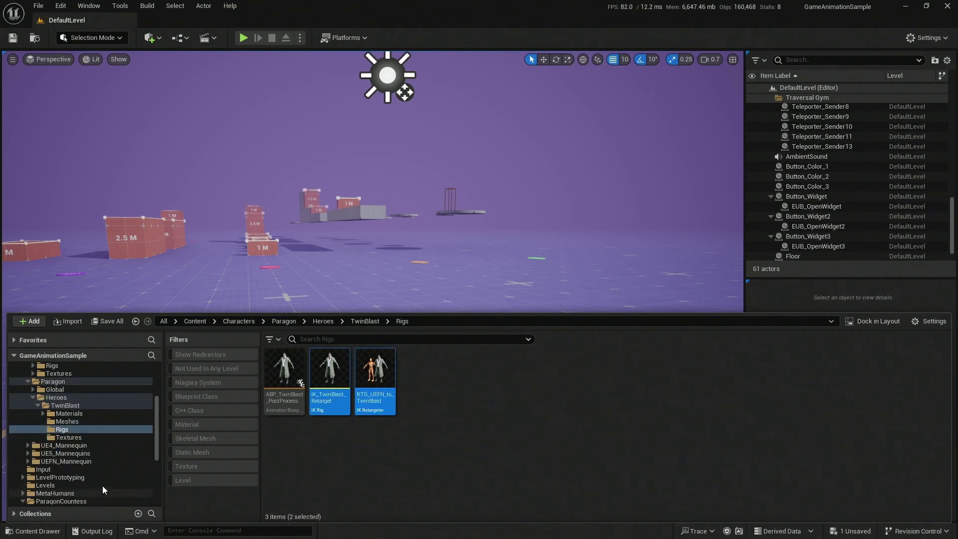
pyautogui.scroll(-1, 94, 479)
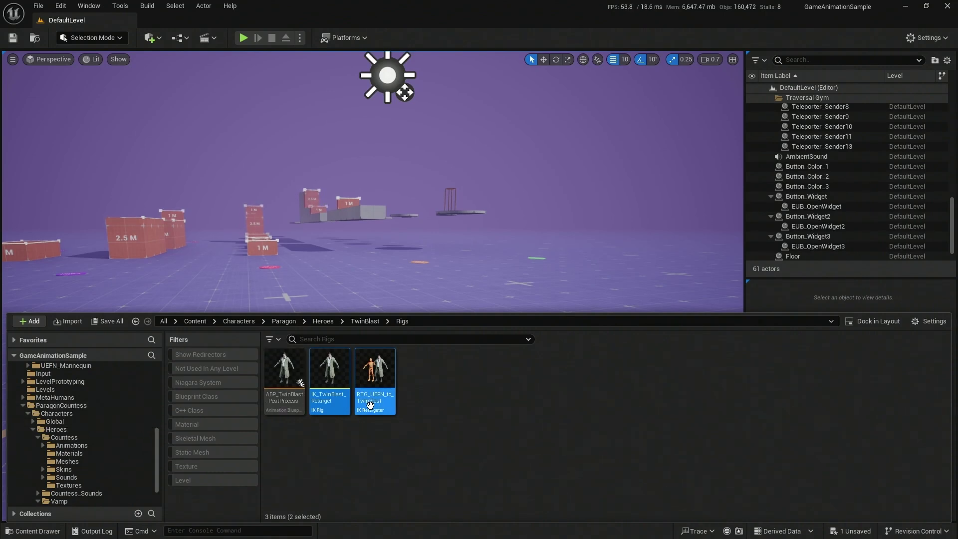
pyautogui.moveTo(337, 381); pyautogui.dragTo(74, 408)
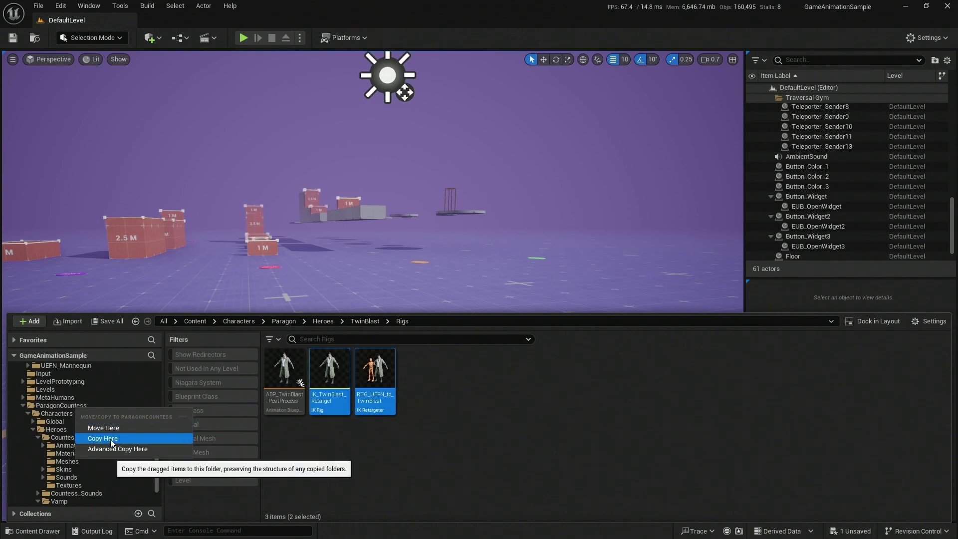
pyautogui.click(109, 438)
# Step: Rename the copied IK_TwinBlast_Retarget rig in the ParagonCountess folder as IK_Countess_Retarget
pyautogui.click(56, 405)
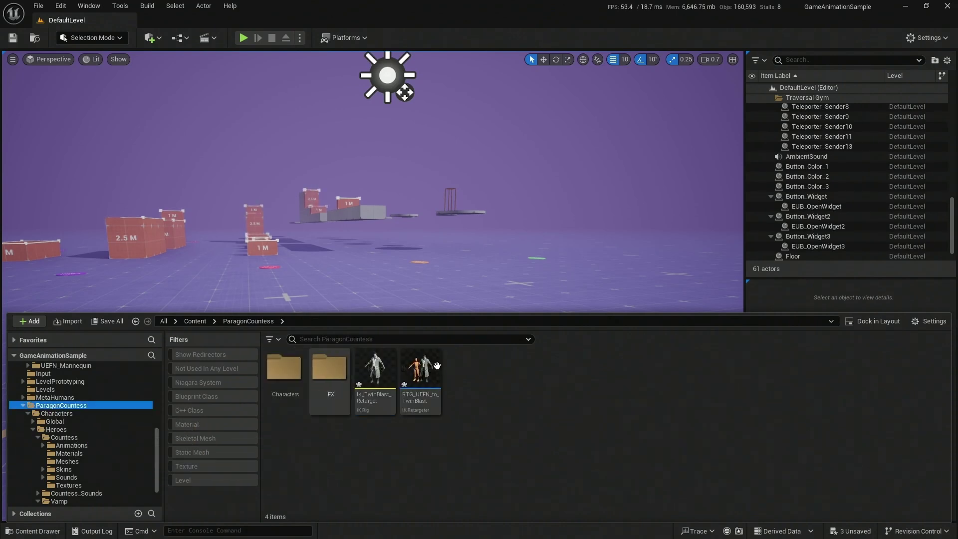
pyautogui.click(375, 369)
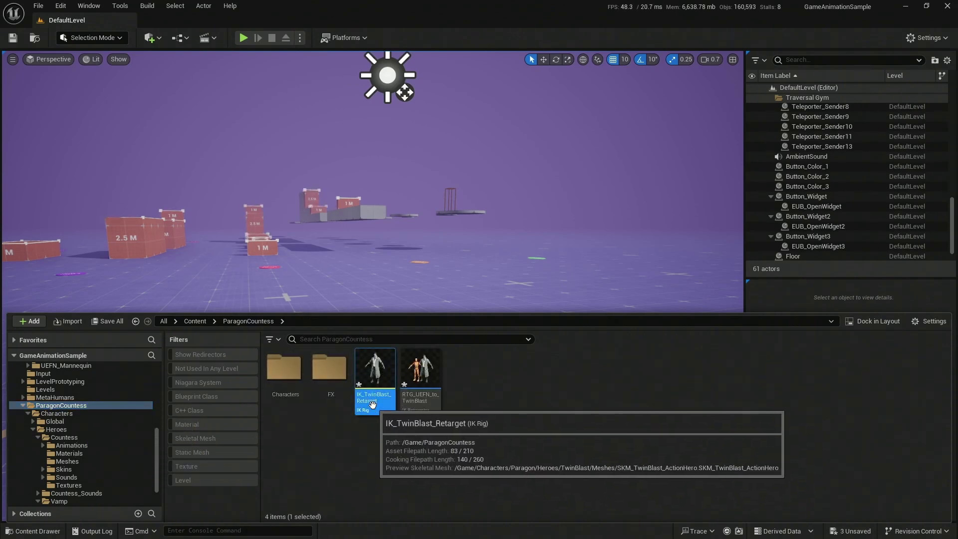
pyautogui.press('F2')
pyautogui.press('End')
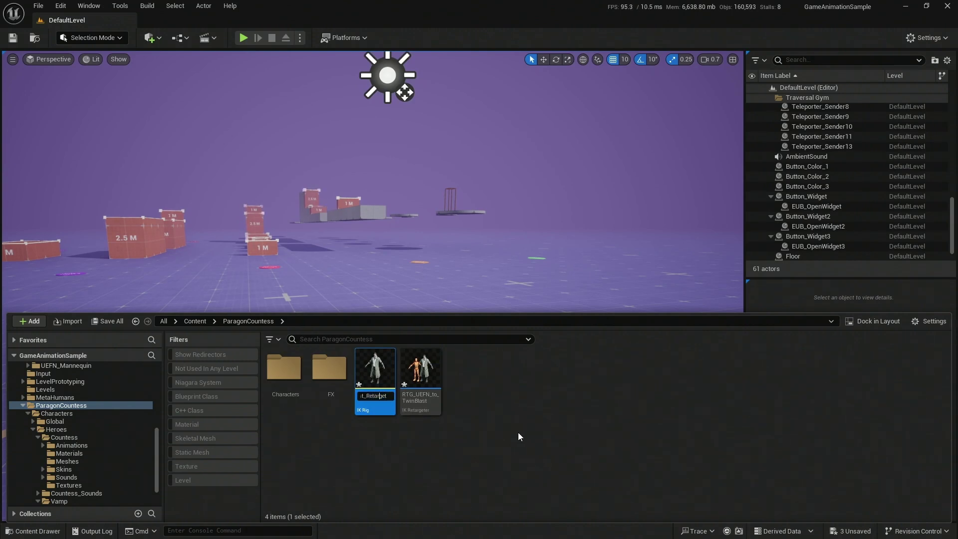
pyautogui.write('_Countess')
pyautogui.press('Return')
# Step: Rename the copied RTG_UEFN_to_TwinBlast retargeter as RTG_UEFN_to_Countess
pyautogui.click(427, 413)
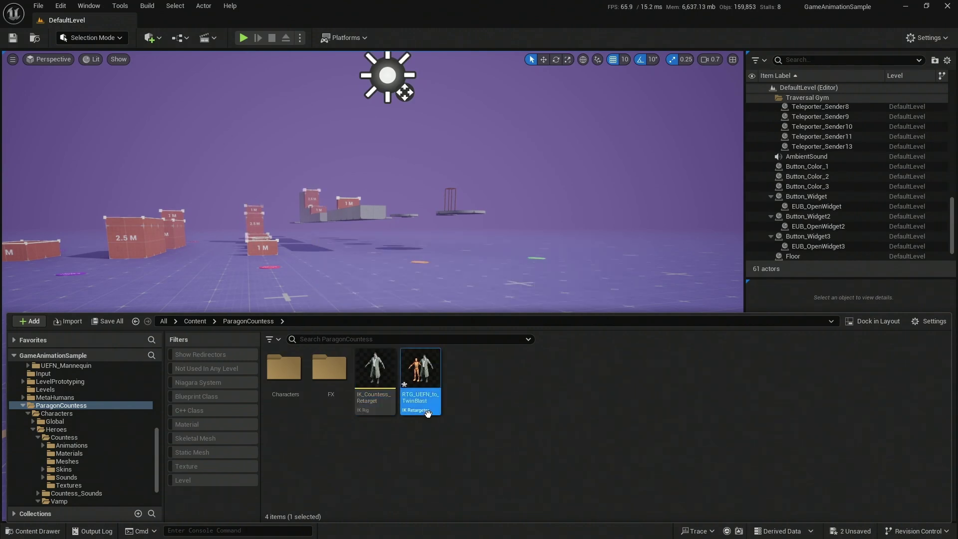
pyautogui.press('F2')
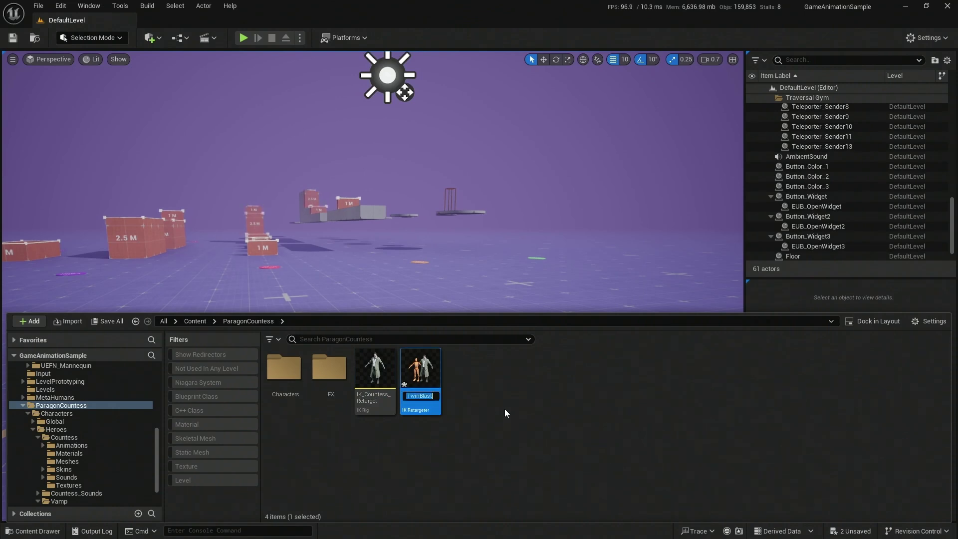
pyautogui.press('Home')
pyautogui.press('Return')
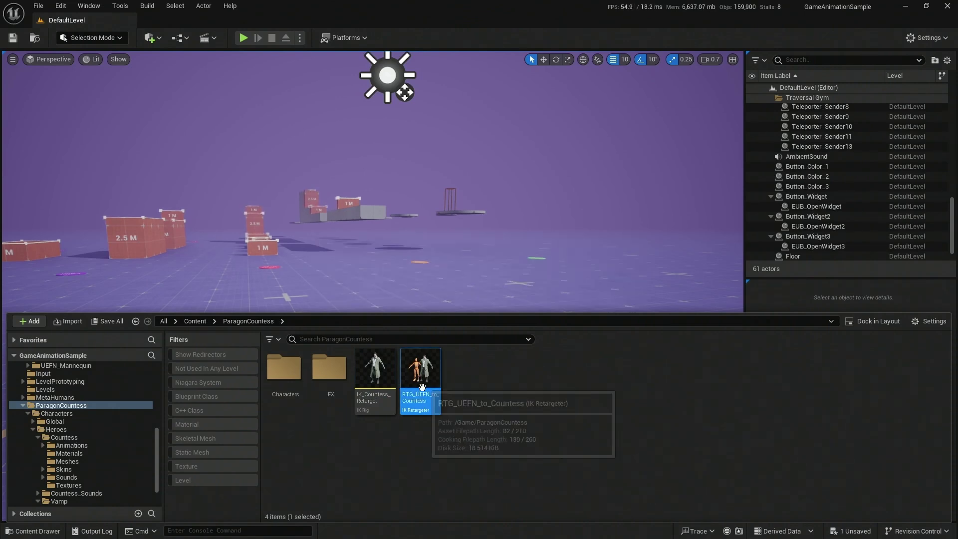
# Step: Set the preview skeletal mesh of the IK_Countess_Retarget rig to SM_Countess, then save and close the rig
pyautogui.click(367, 368)
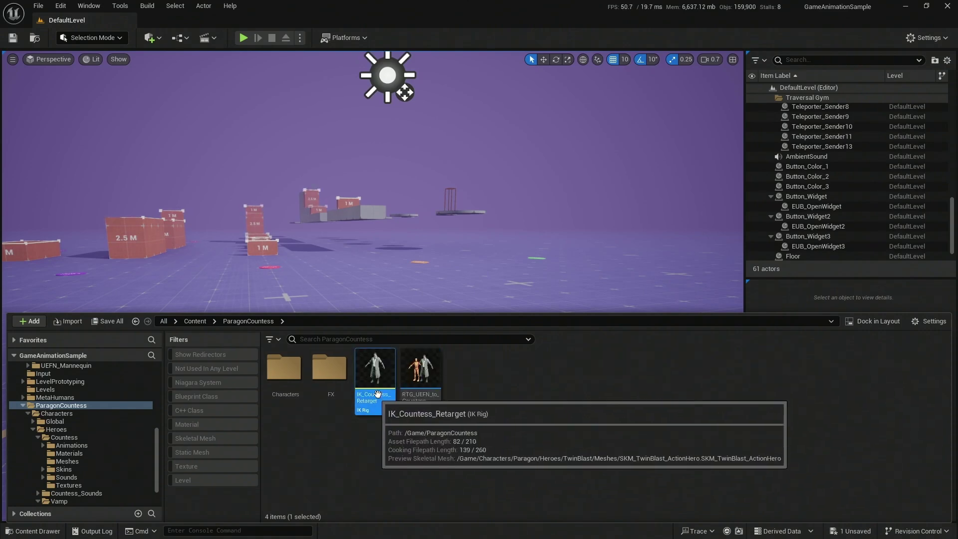
pyautogui.doubleClick(377, 371)
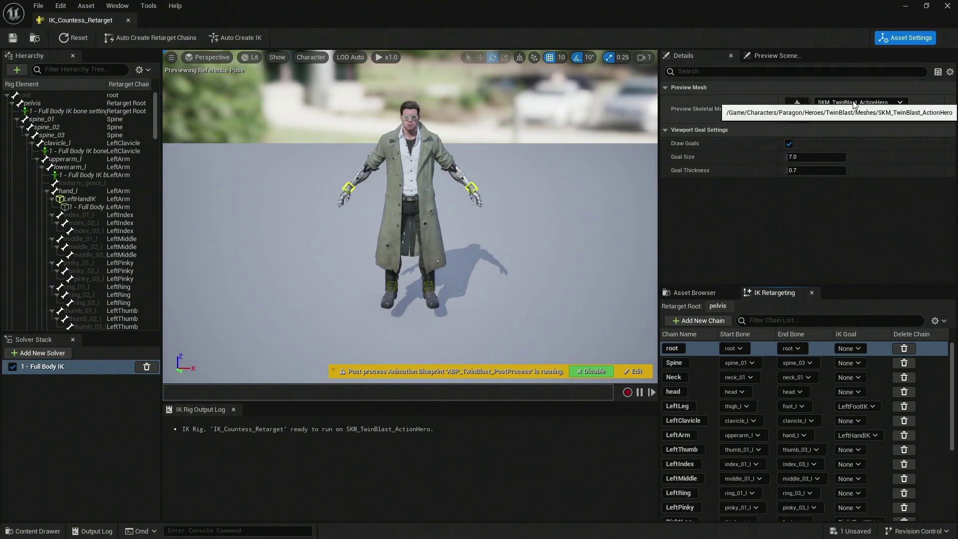
pyautogui.click(828, 103)
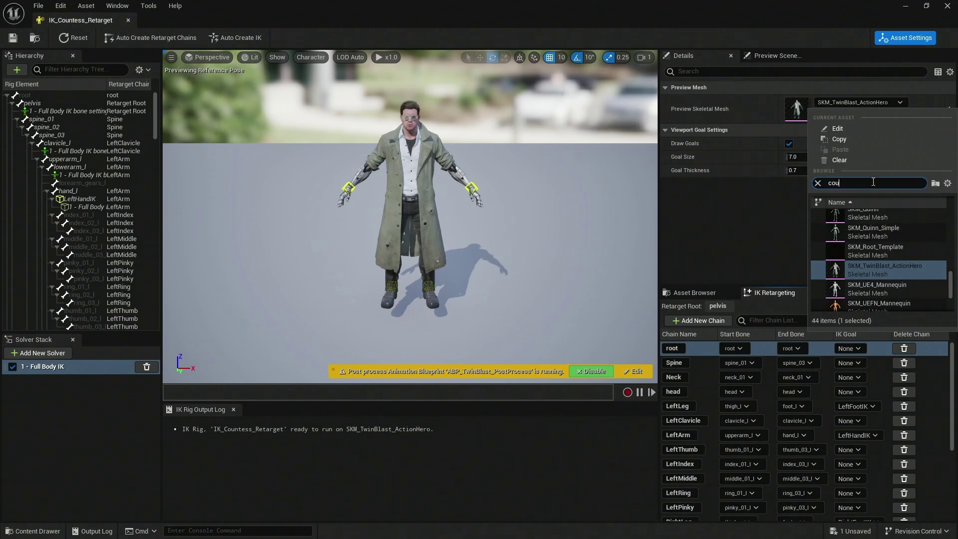
pyautogui.click(876, 217)
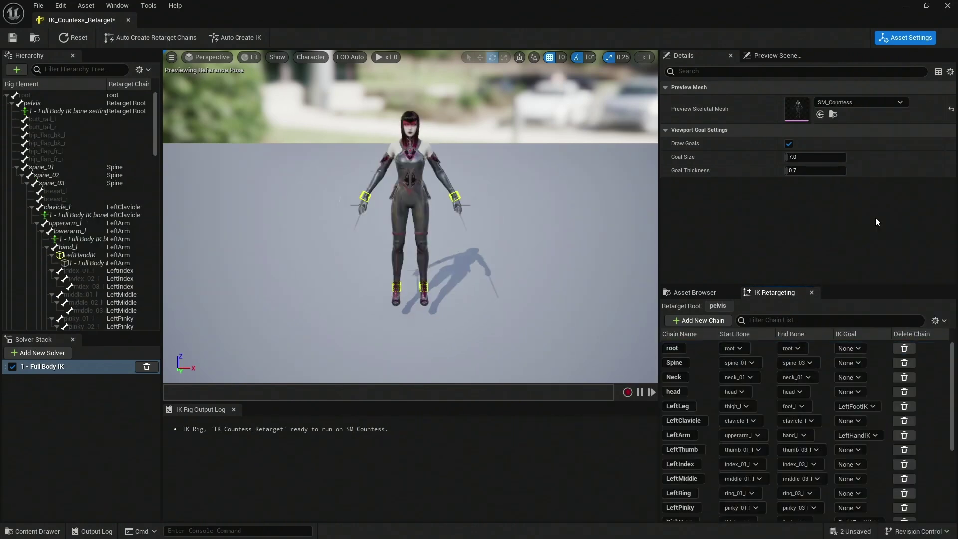
pyautogui.click(14, 37)
pyautogui.click(128, 20)
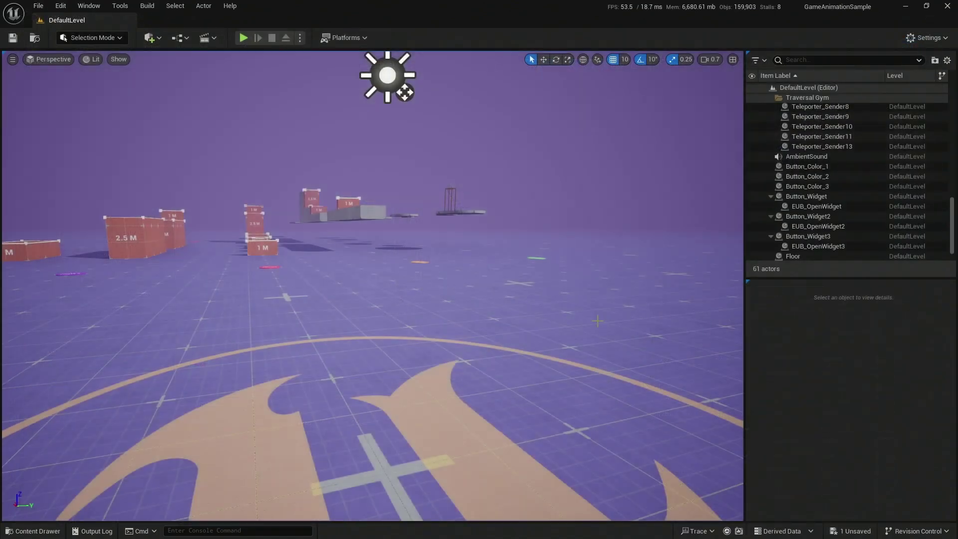
# Step: Open the RTG_UEFN_to_Countess retargeter and set its target IK rig to IK_Countess_Retarget
pyautogui.hotkey('ctrl', 'space')
pyautogui.click(421, 382)
pyautogui.doubleClick(434, 393)
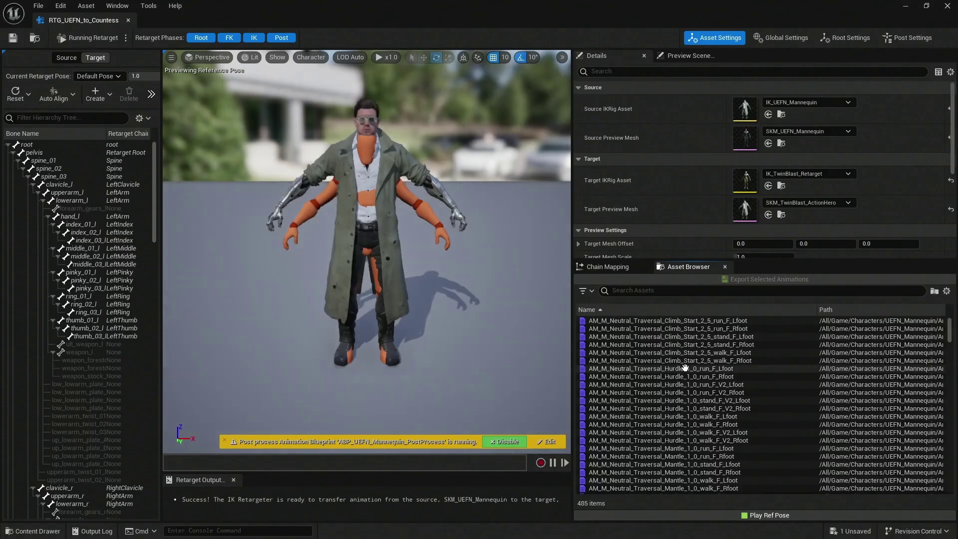
pyautogui.click(800, 174)
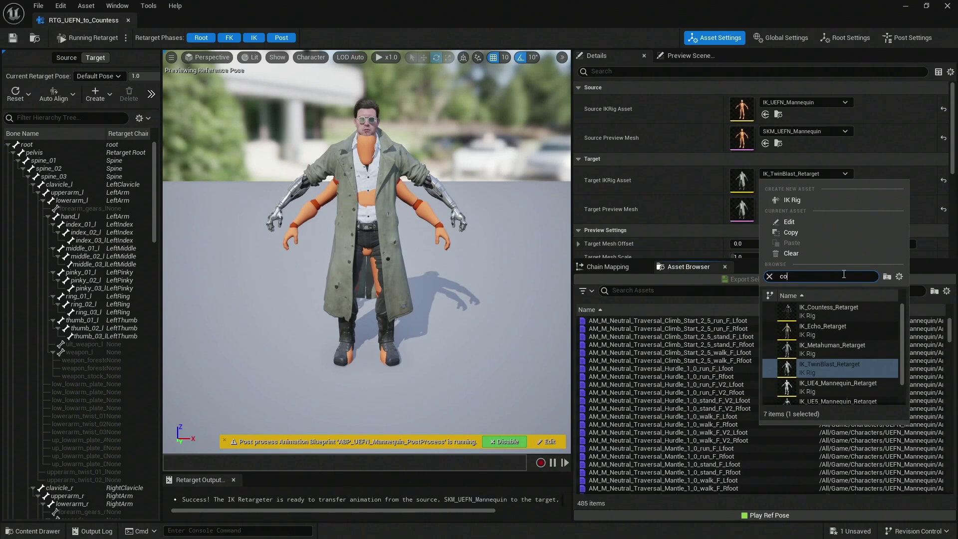
pyautogui.click(827, 312)
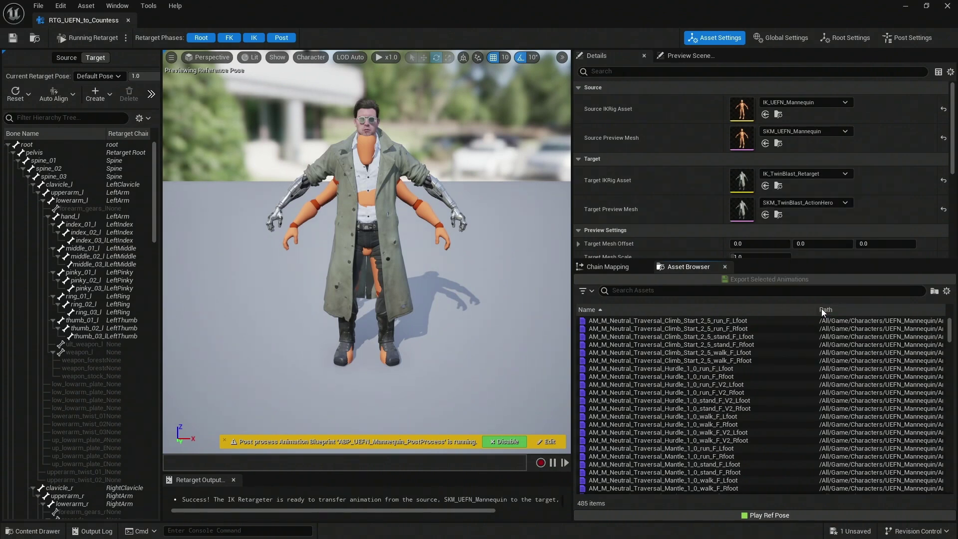
# Step: Preview the M_Neutral_Crouch_Loop_FL animation on the Countess, then save and close the retargeter
pyautogui.scroll(-10, 698, 404)
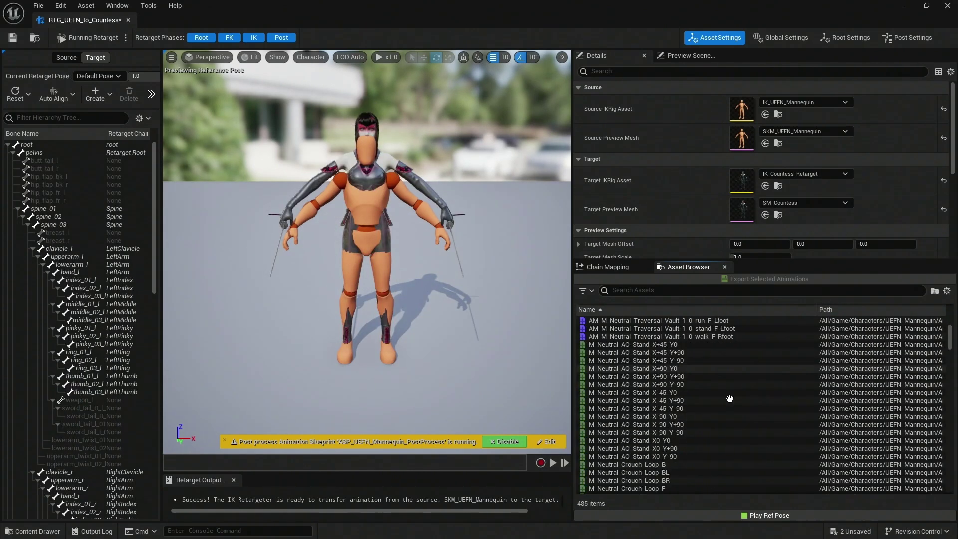
pyautogui.click(666, 417)
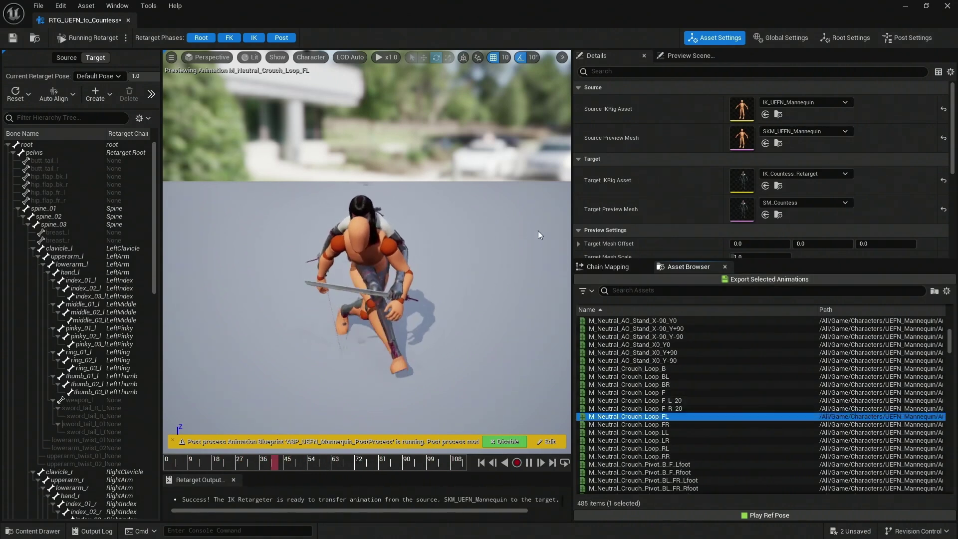
pyautogui.hotkey('ctrl', 's')
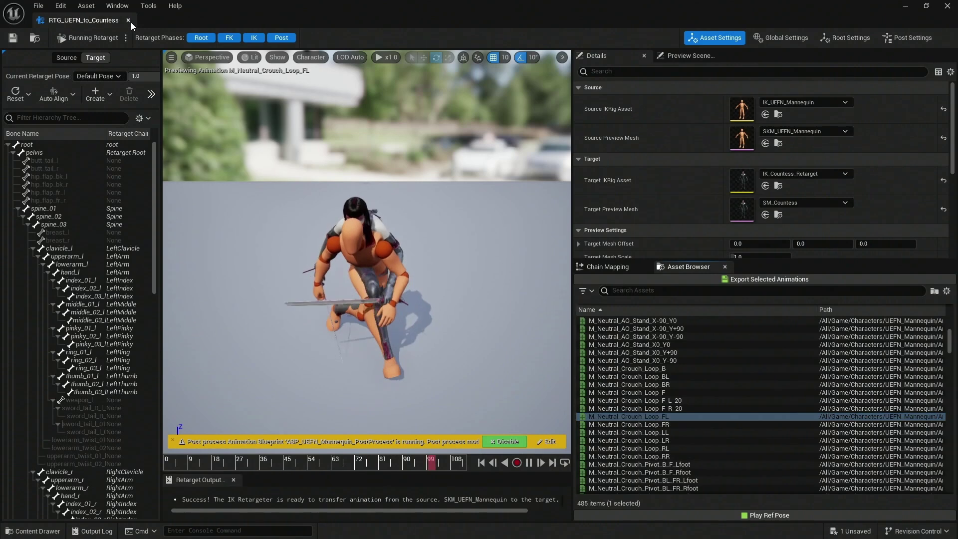
pyautogui.click(128, 21)
# Step: Open GameAnimationWidget from the Content/Widgets folder and select the last character select button in its character row
pyautogui.press('w')
pyautogui.moveTo(372, 286); pyautogui.dragTo(371, 309, button='right')
pyautogui.hotkey('ctrl', 'space')
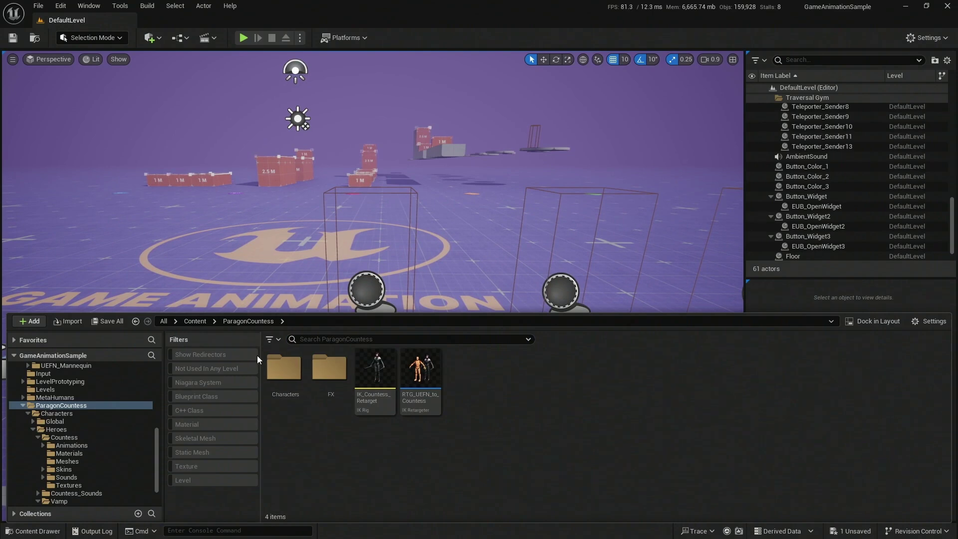
pyautogui.click(194, 322)
pyautogui.doubleClick(653, 374)
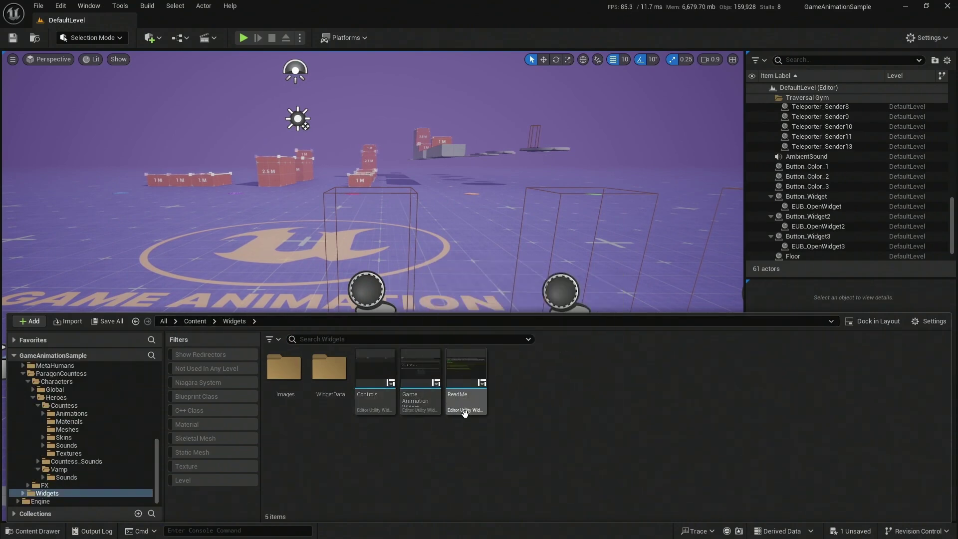
pyautogui.doubleClick(417, 375)
pyautogui.moveTo(665, 348); pyautogui.dragTo(342, 338, button='right')
pyautogui.click(472, 261)
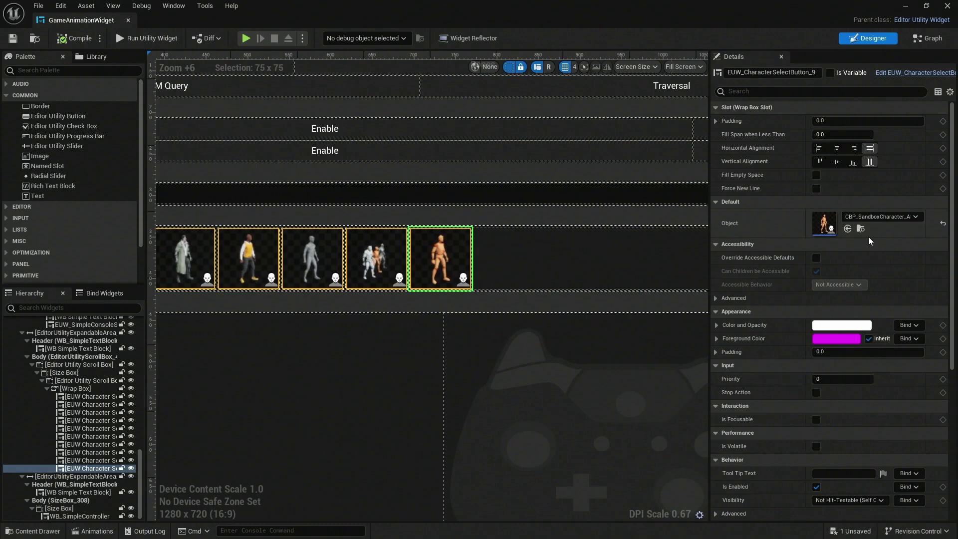
# Step: Browse to the button's object in Blueprints/RetargetedCharacters and duplicate CBP_SandboxCharacter_TwinBlast as CBP_SandboxCharacter_Countess
pyautogui.click(861, 228)
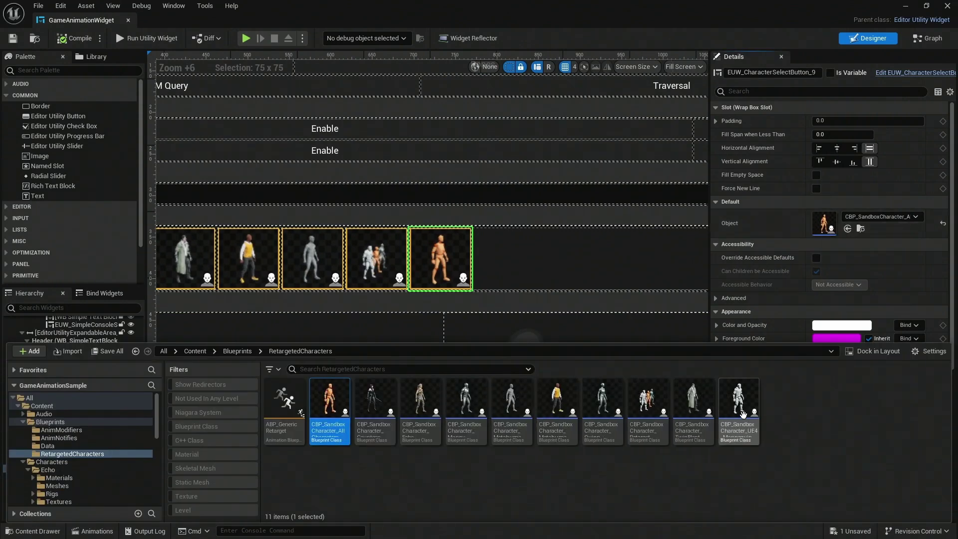
pyautogui.click(692, 438)
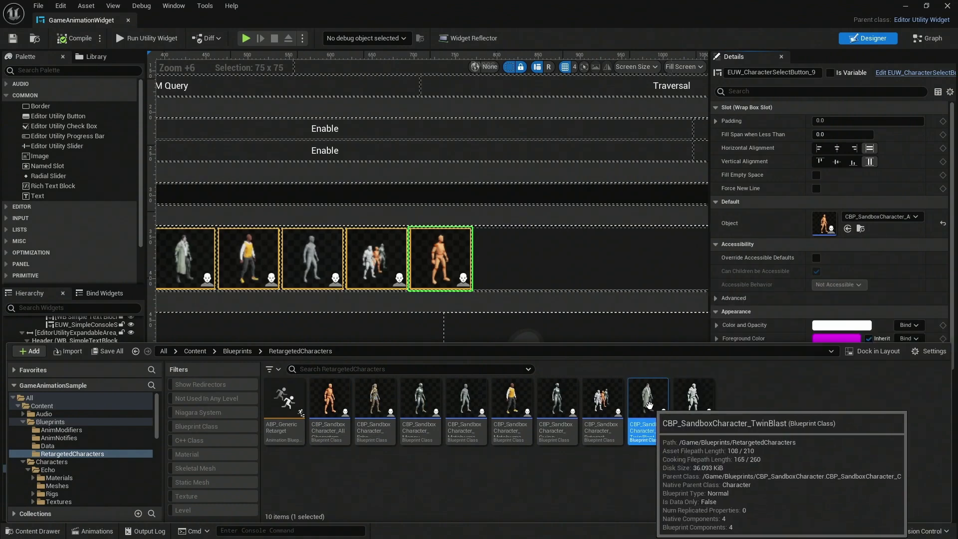
pyautogui.hotkey('ctrl', 'd')
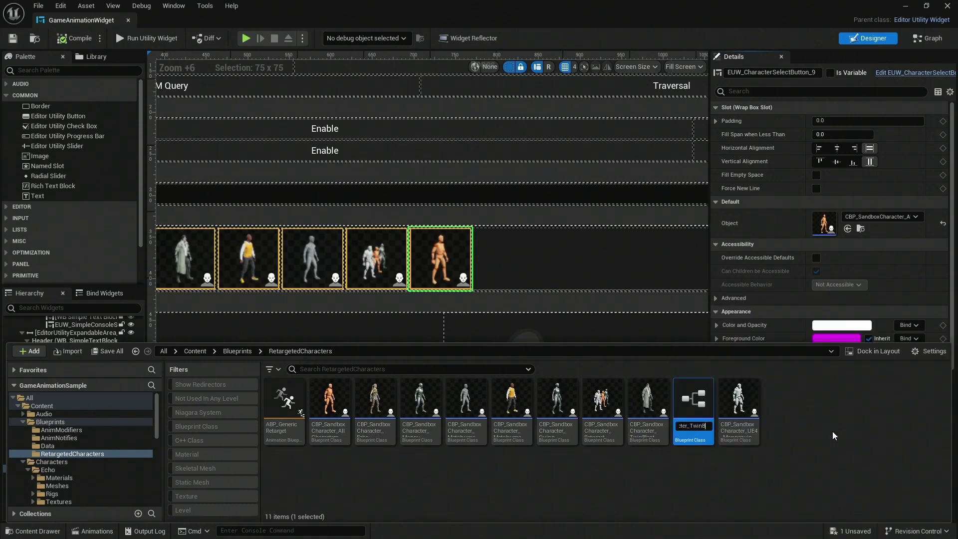
pyautogui.write('Countess')
pyautogui.press('Return')
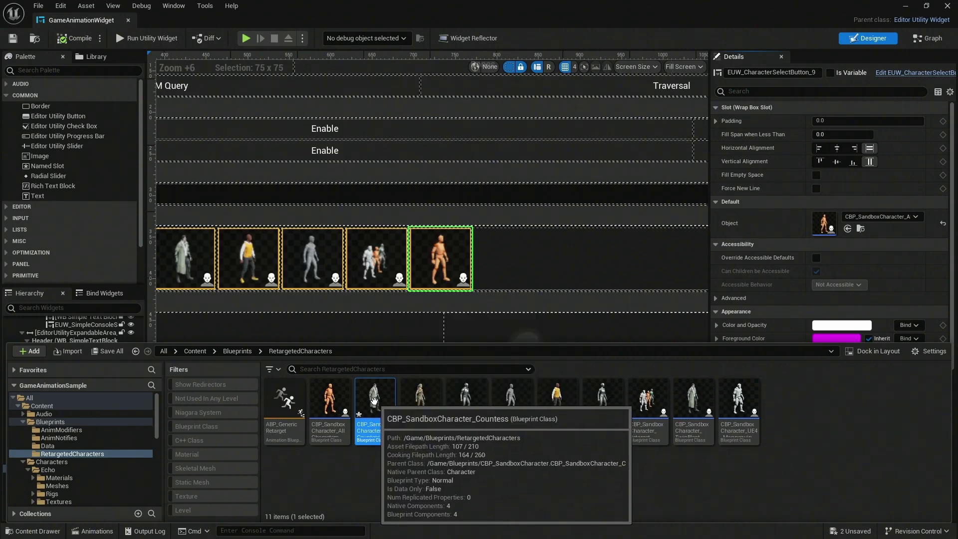
# Step: Open the CBP_SandboxCharacter_Countess blueprint and rename its TwinBlast mesh component as Countess
pyautogui.doubleClick(375, 399)
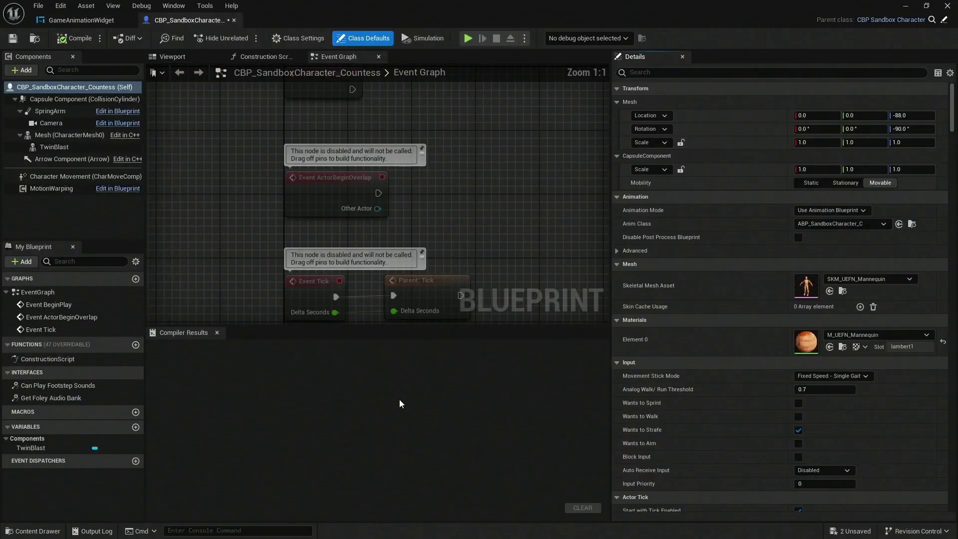
pyautogui.click(53, 134)
pyautogui.click(53, 148)
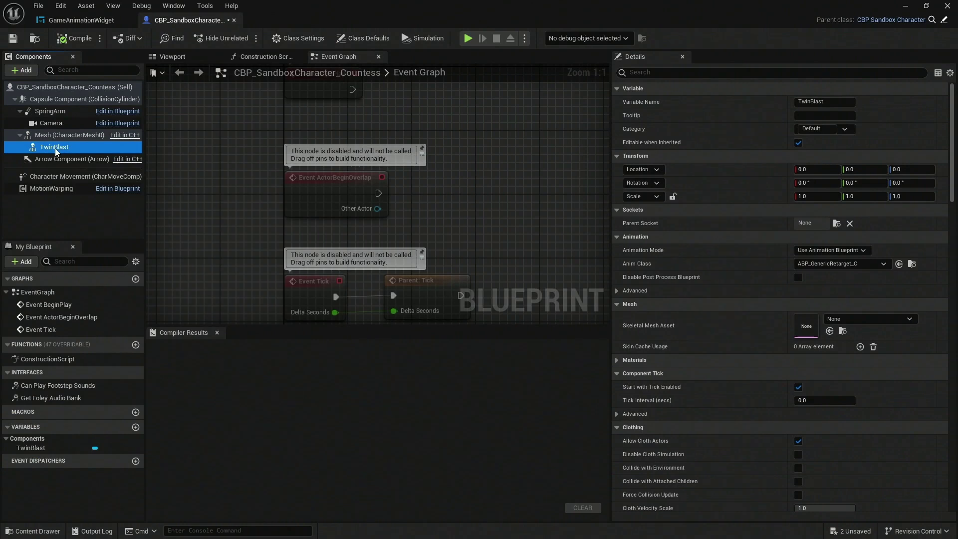
pyautogui.click(73, 147)
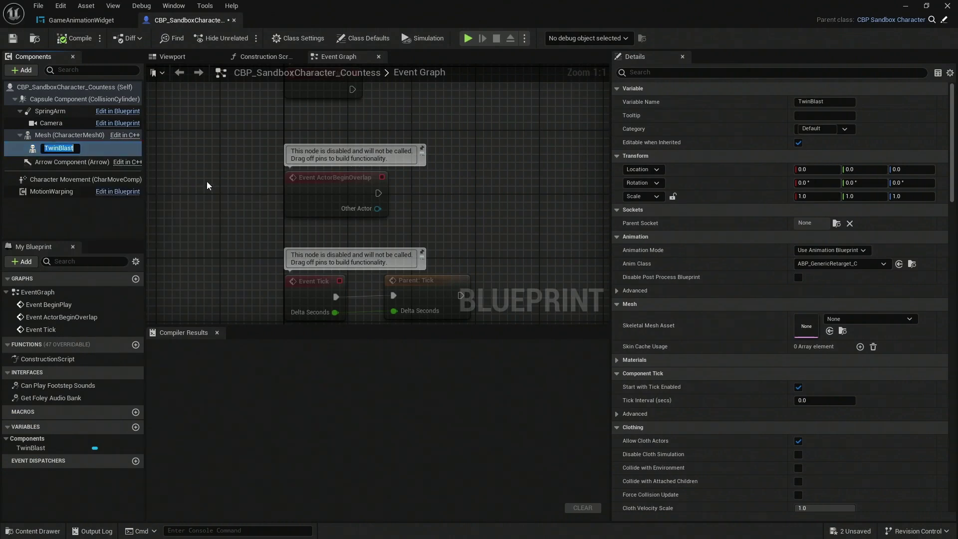
pyautogui.write('Countess')
pyautogui.press('Return')
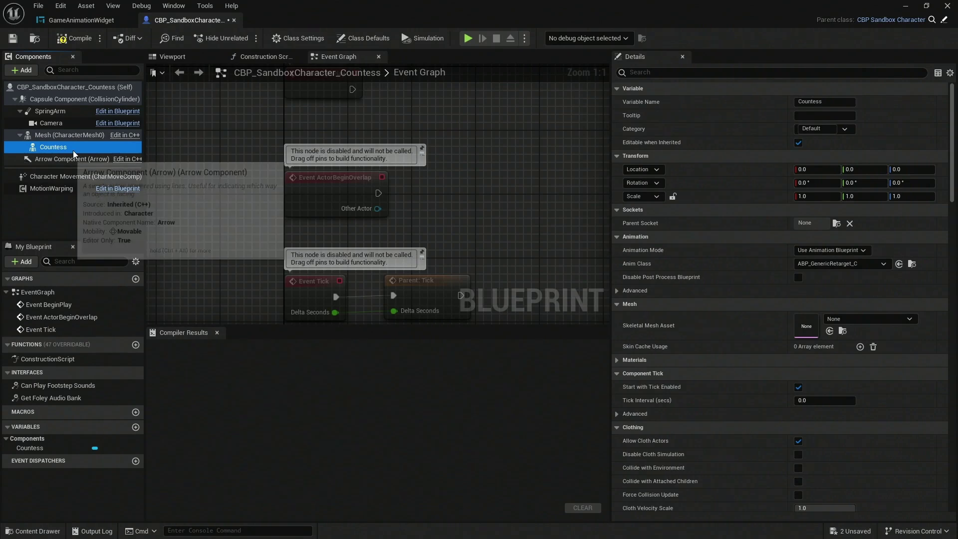
# Step: Set the Countess component's skeletal mesh asset to SM_Countess, then compile and save the blueprint
pyautogui.click(899, 319)
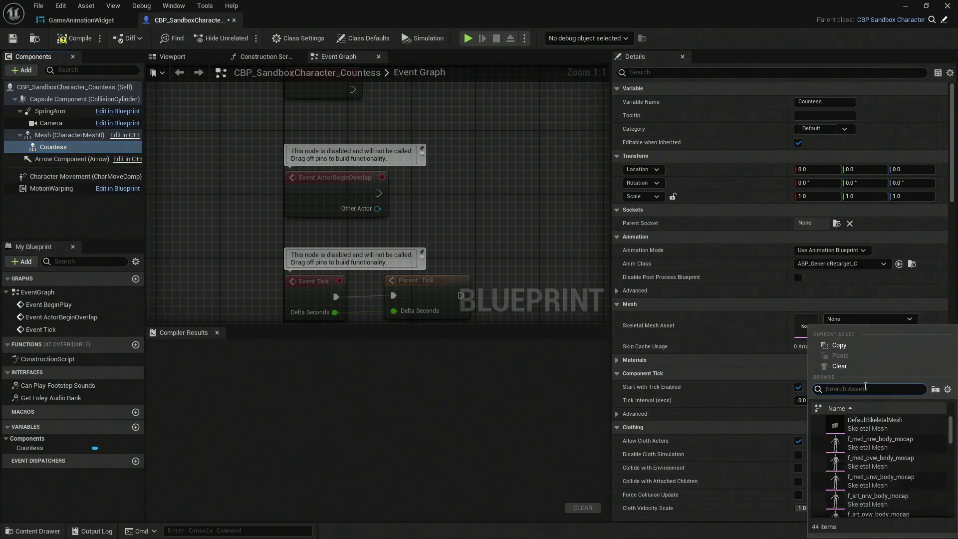
pyautogui.write('coun')
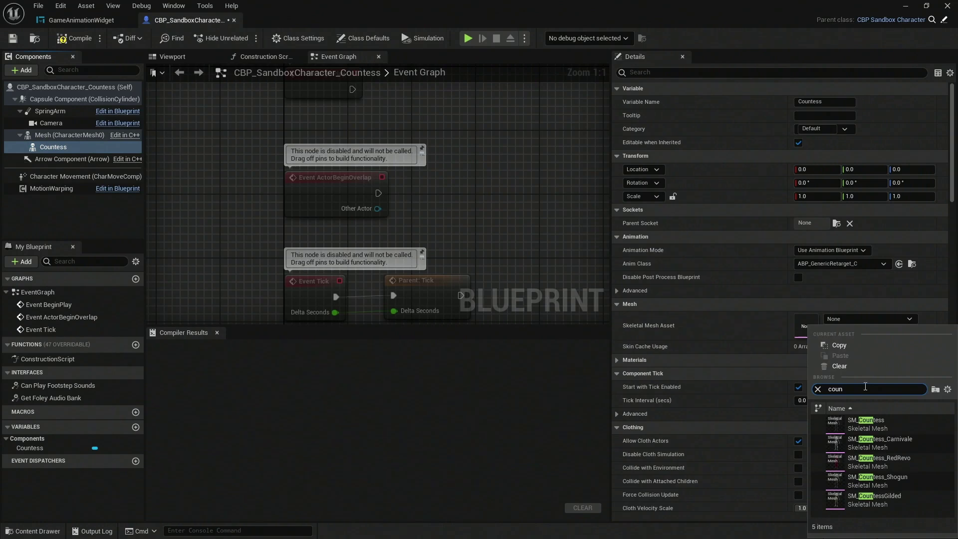
pyautogui.click(867, 426)
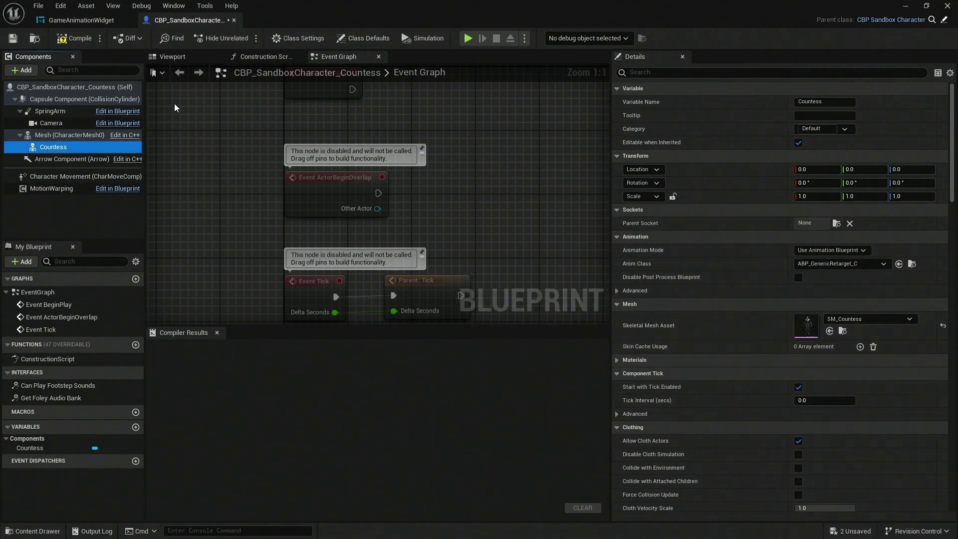
pyautogui.click(76, 39)
pyautogui.click(13, 39)
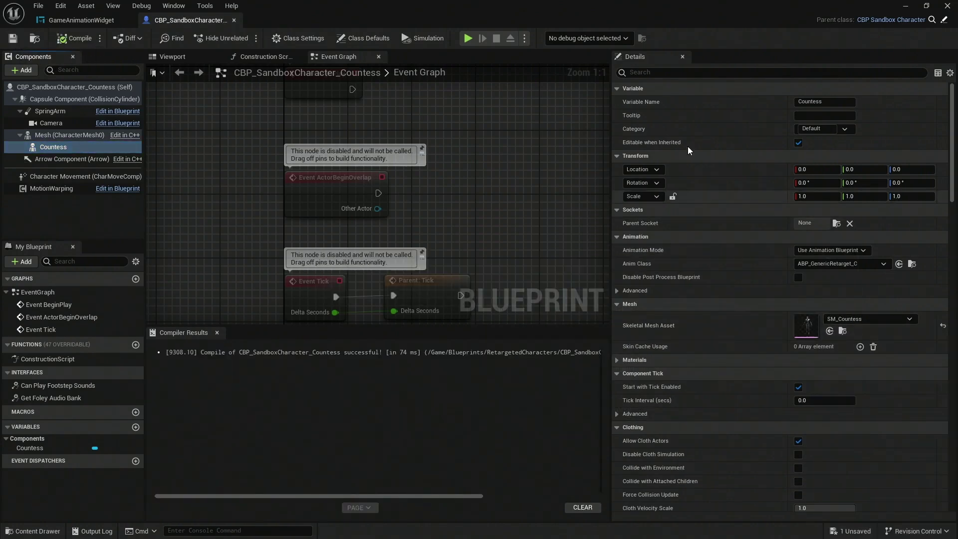
# Step: Return to GameAnimationWidget, duplicate the last character select button in the wrap box and select the copy
pyautogui.click(45, 21)
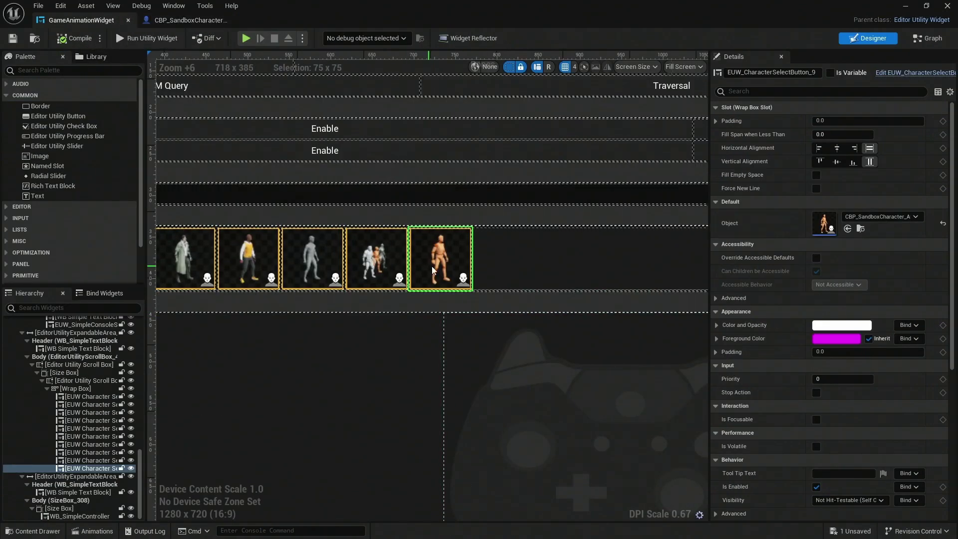
pyautogui.click(88, 468)
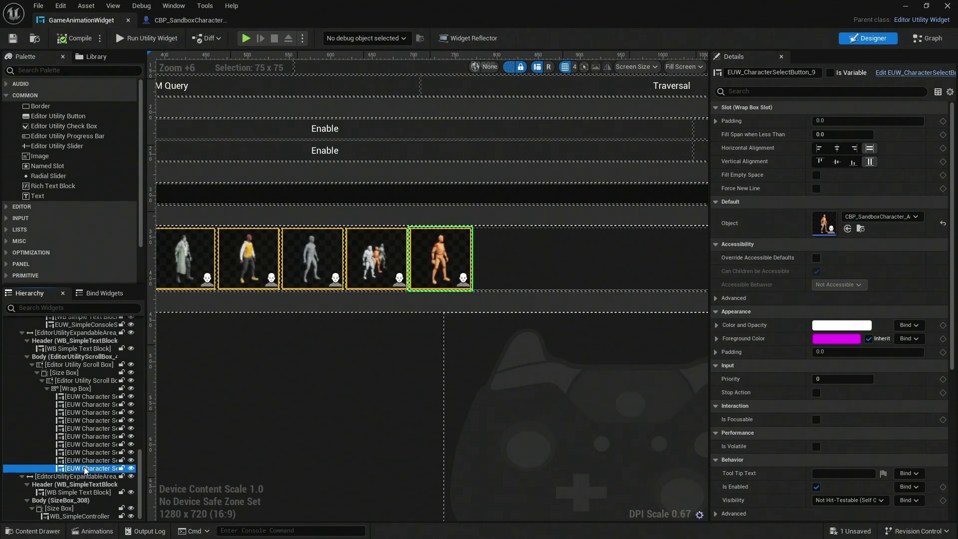
pyautogui.hotkey('ctrl', 'd')
pyautogui.click(505, 264)
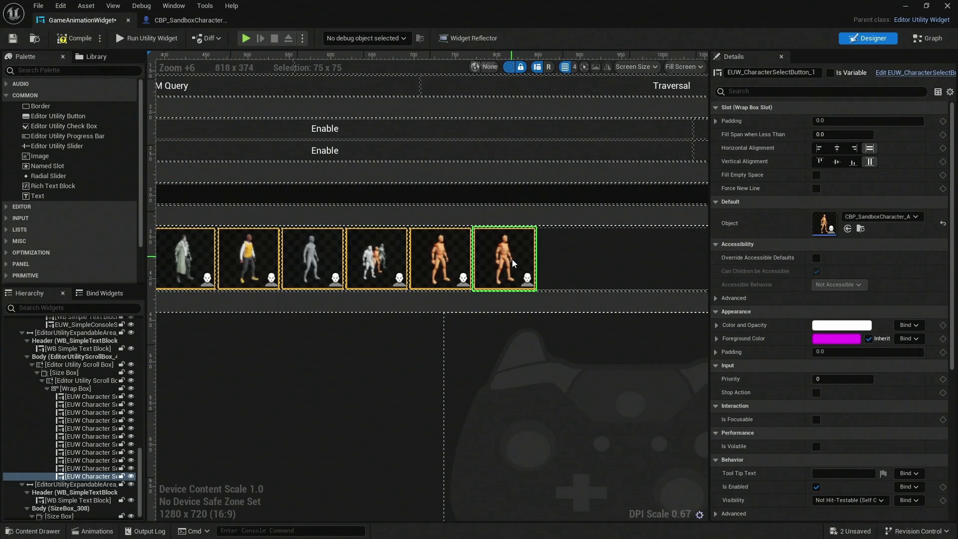
# Step: Set the copied character button's object to CBP_SandboxCharacter_Countess and save the widget
pyautogui.click(893, 222)
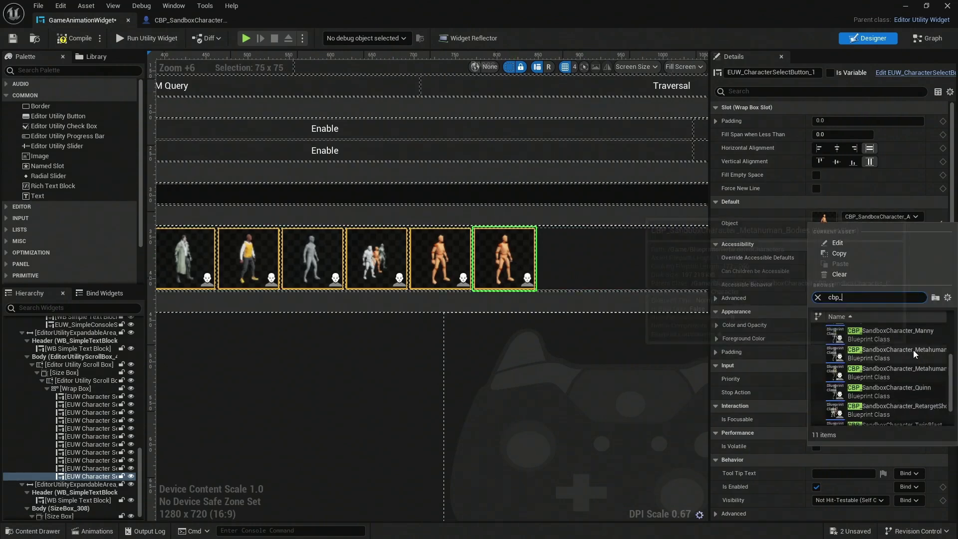
pyautogui.scroll(3, 924, 337)
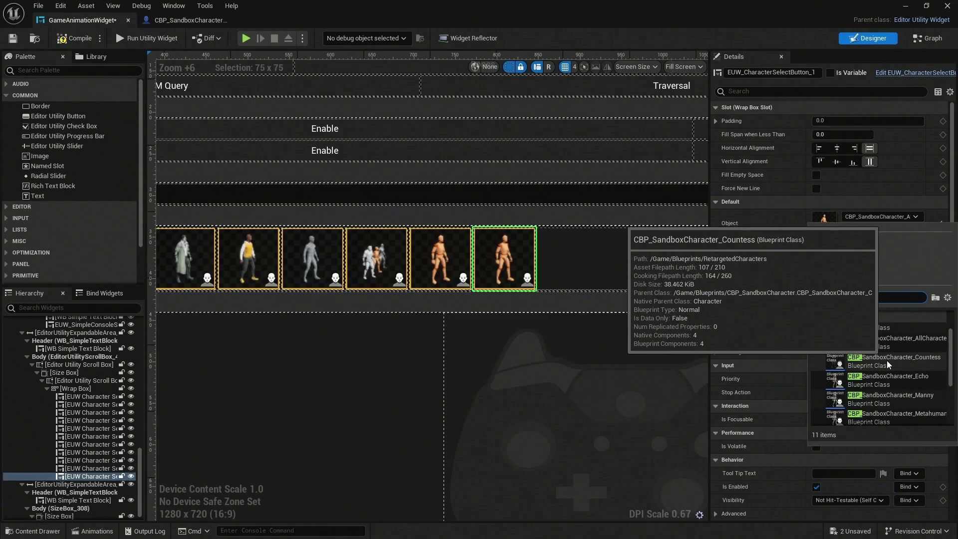
pyautogui.click(886, 364)
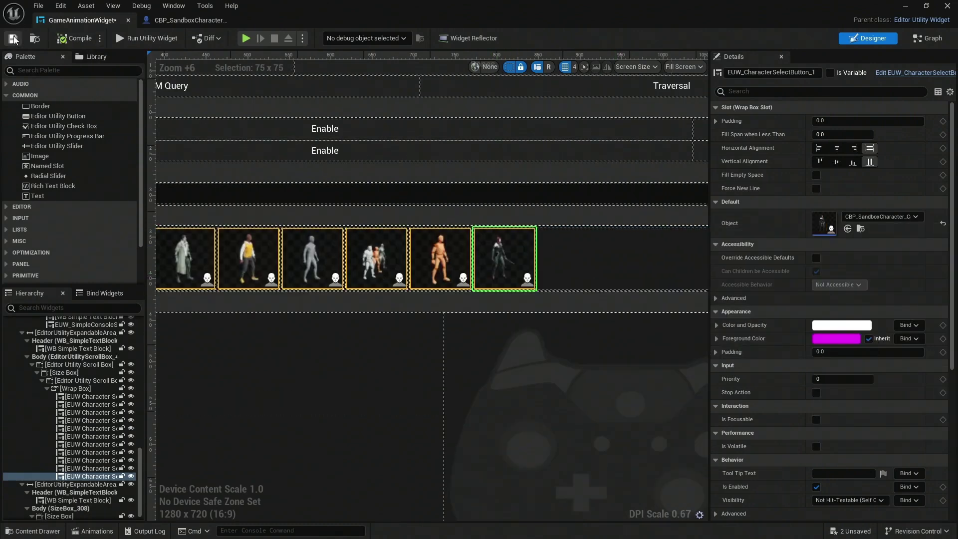
pyautogui.click(14, 39)
# Step: Close the widget and Countess blueprint editors, then play the level and walk onto the Game Animation Widget pad
pyautogui.click(128, 20)
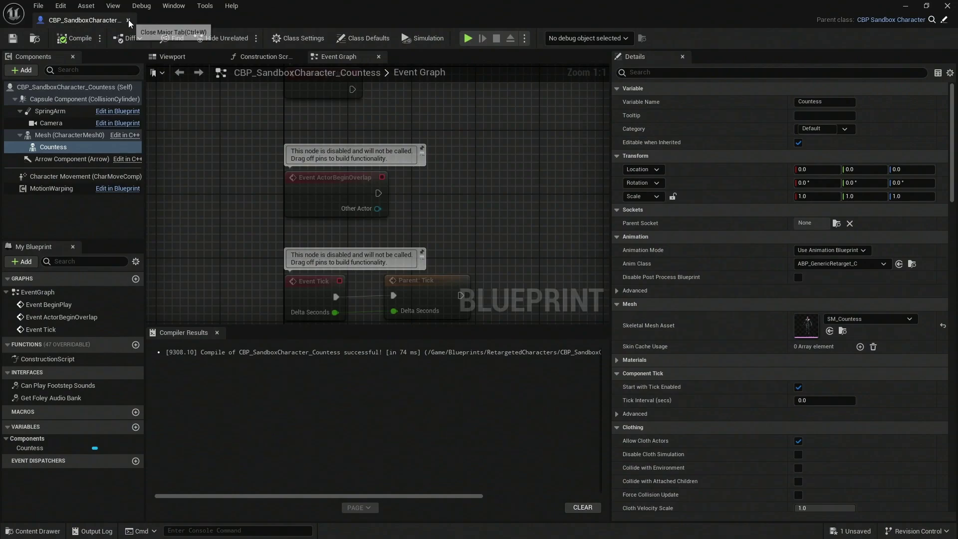
pyautogui.click(128, 20)
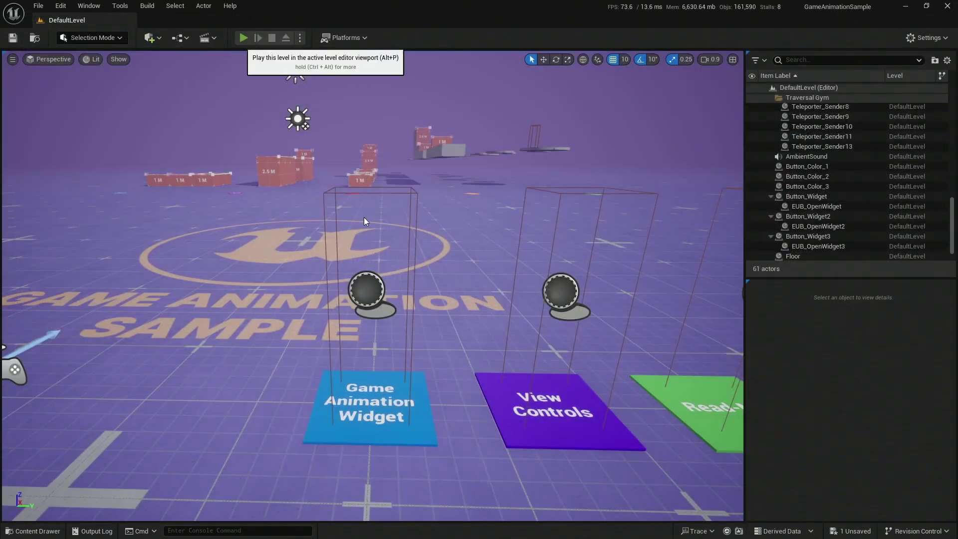
pyautogui.click(244, 38)
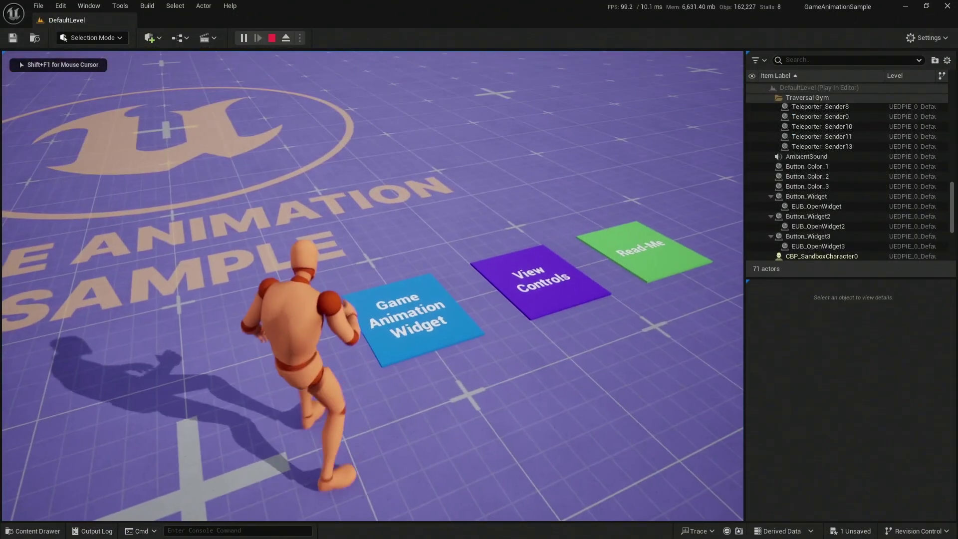
pyautogui.press('w')
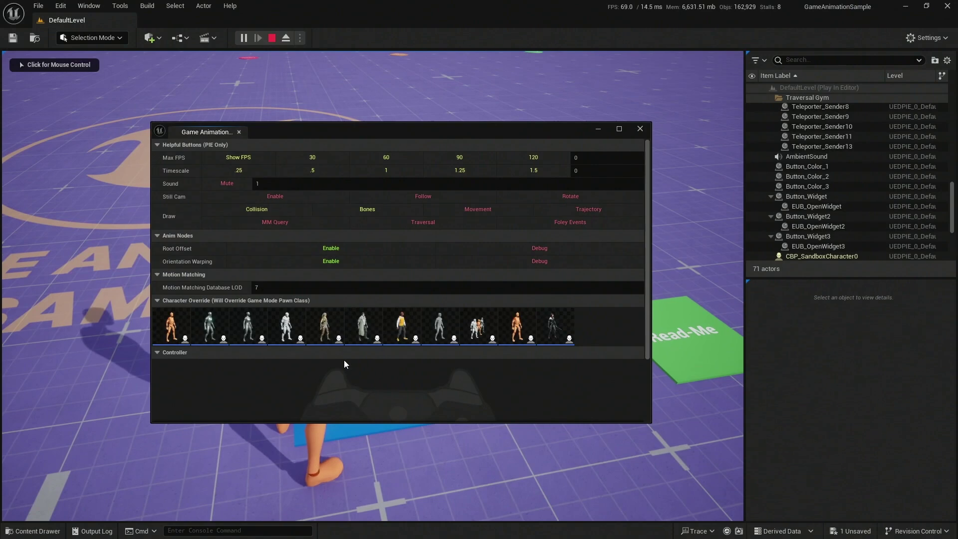
# Step: Move the Game Animation widget window clear of the character and try two other character overrides before selecting CBP_SandboxCharacter_Countess
pyautogui.click(248, 326)
pyautogui.moveTo(337, 133); pyautogui.dragTo(601, 80)
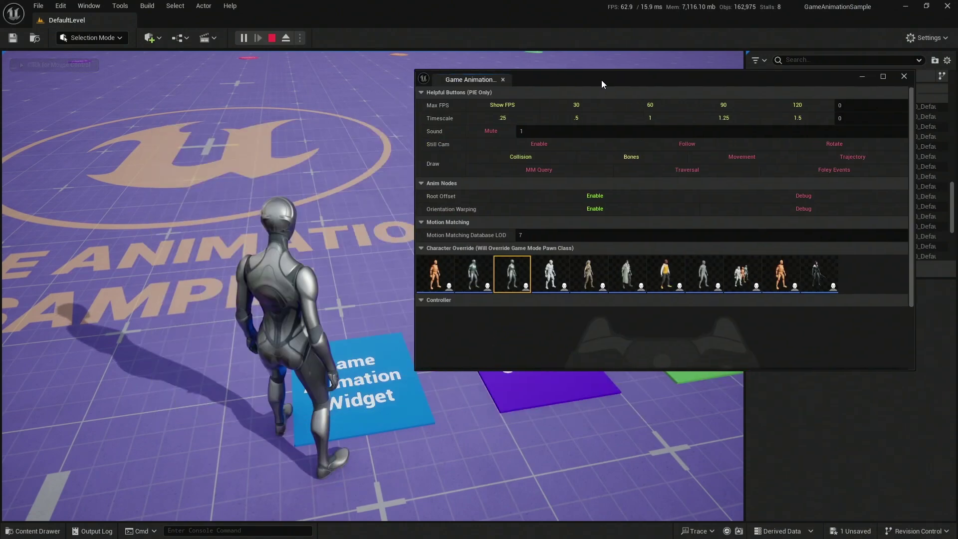
pyautogui.click(550, 279)
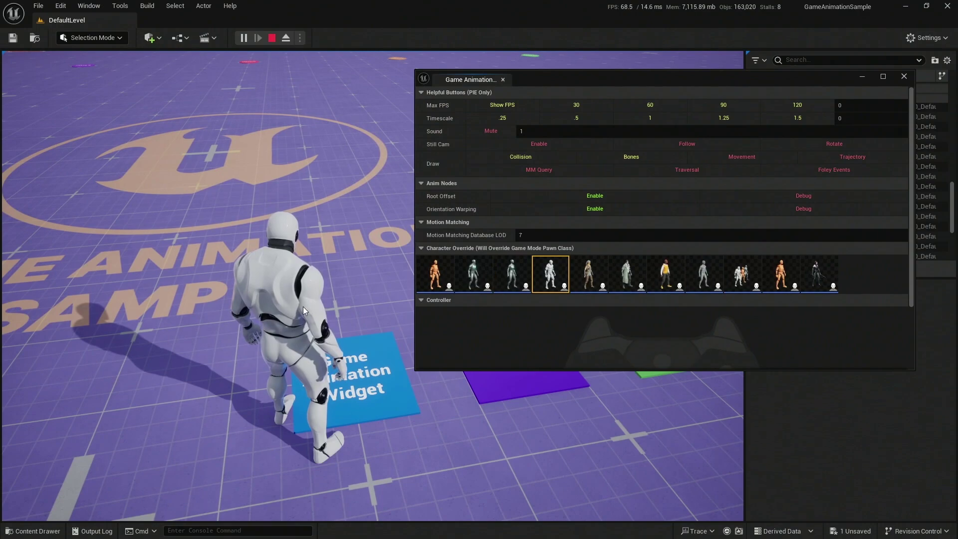
pyautogui.click(819, 274)
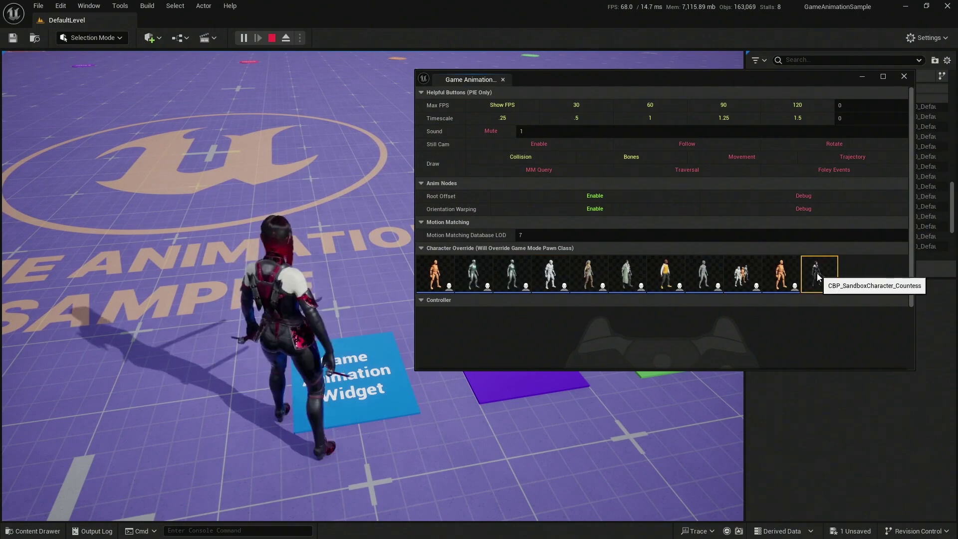
# Step: Sprint Countess to the obstacle course and vault the 1 M blocks to check the retargeted running and jumping animations
pyautogui.click(305, 283)
pyautogui.press('a')
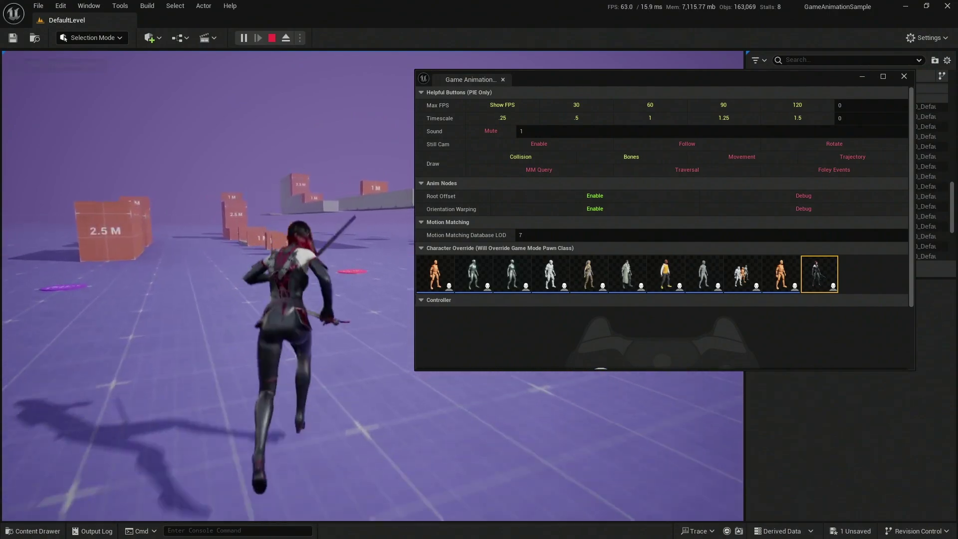
pyautogui.press('shift')
pyautogui.press('w')
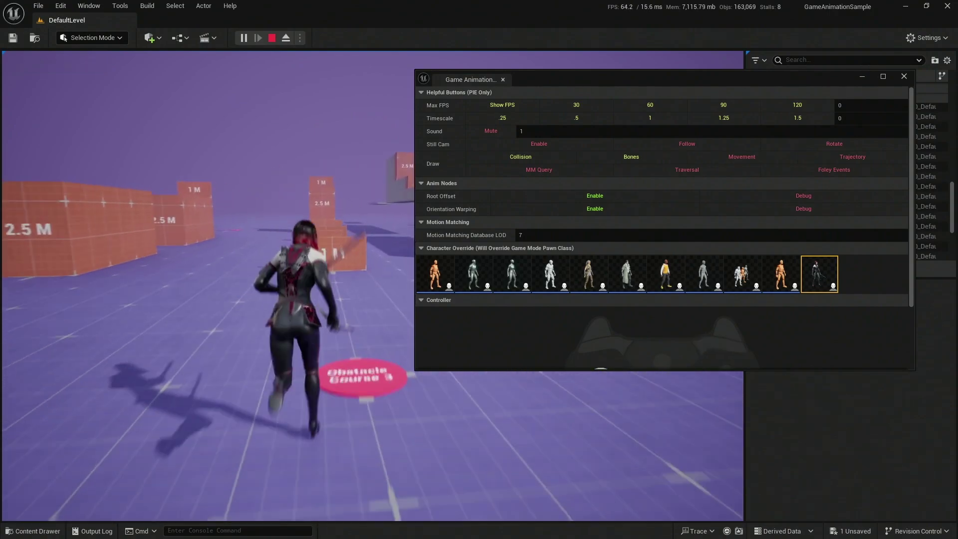
pyautogui.press('space')
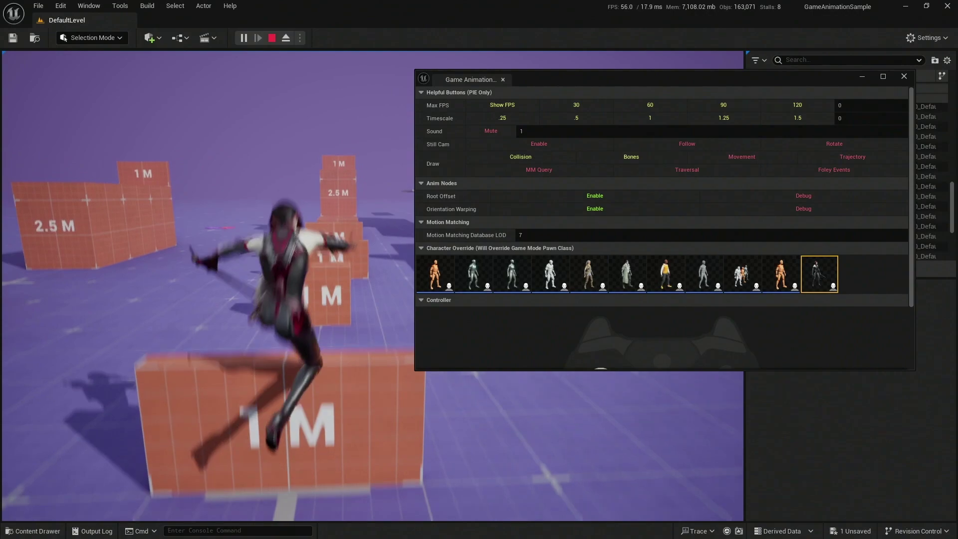
pyautogui.press('space')
pyautogui.press('space')
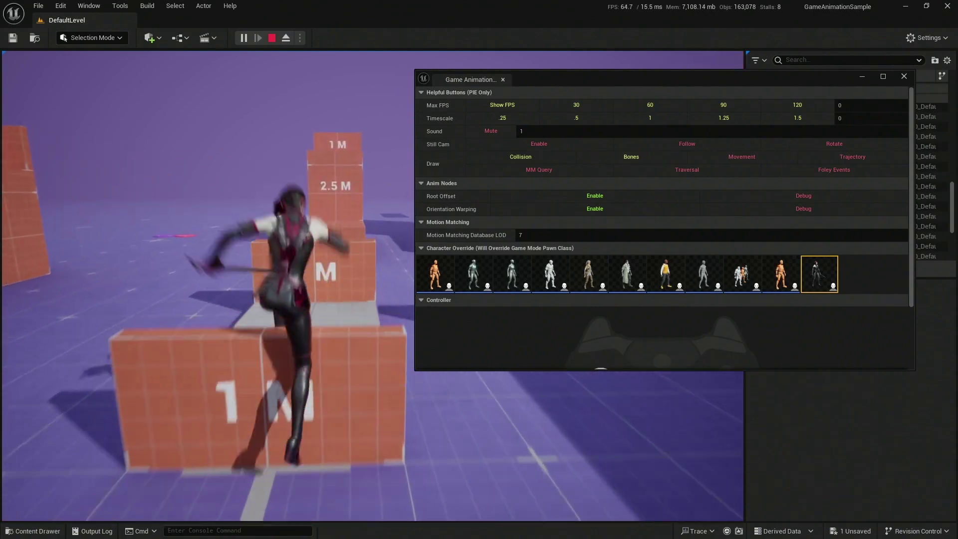
pyautogui.press('space')
pyautogui.press('w')
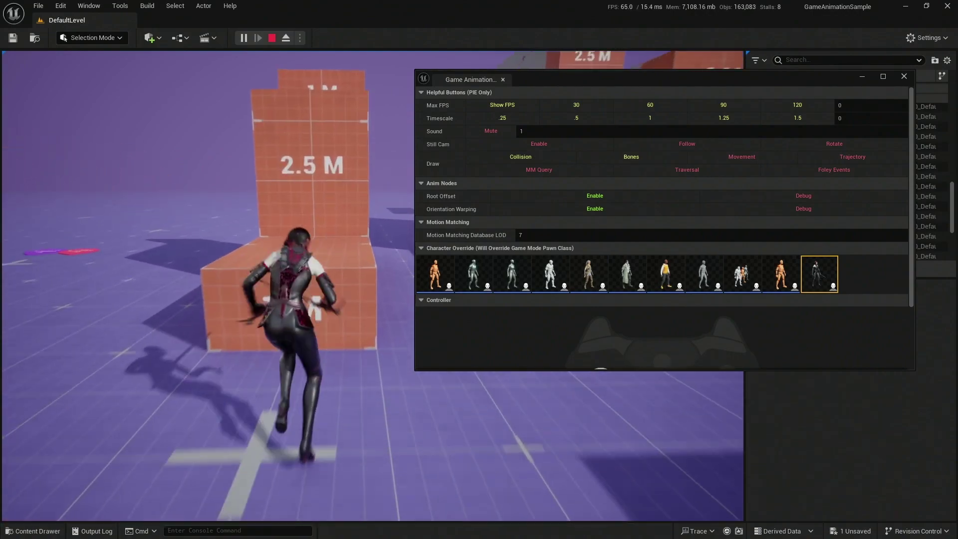
# Step: Climb the stacked 1 M and 2.5 M blocks and cross the 1 M obstacle on the raised walkway to check traversal animations
pyautogui.press('space')
pyautogui.press('w')
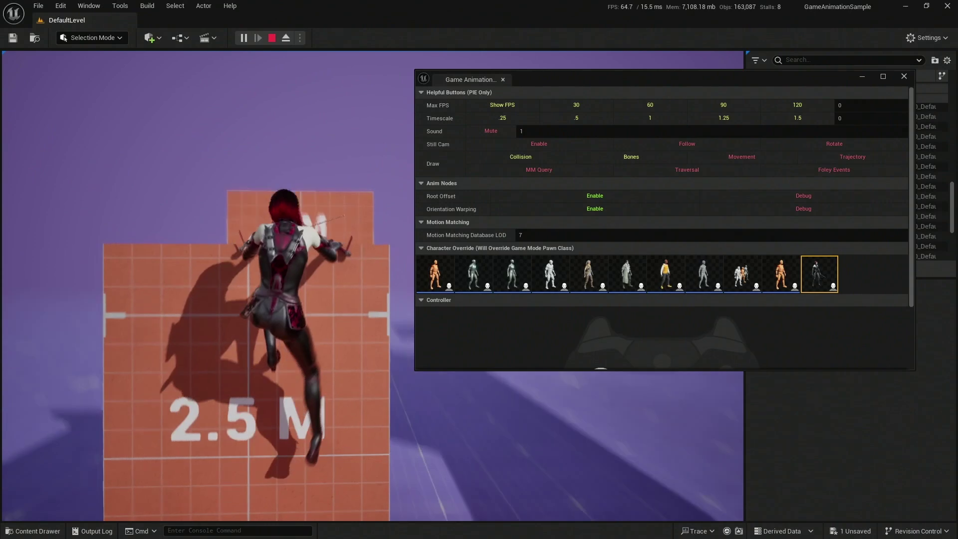
pyautogui.press('w')
pyautogui.press('space')
pyautogui.press('w')
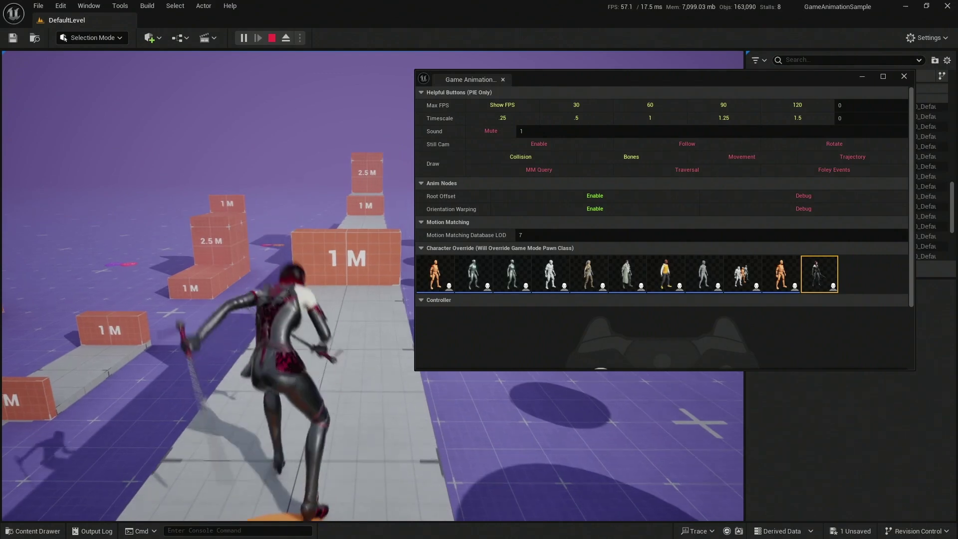
pyautogui.press('w')
pyautogui.press('space')
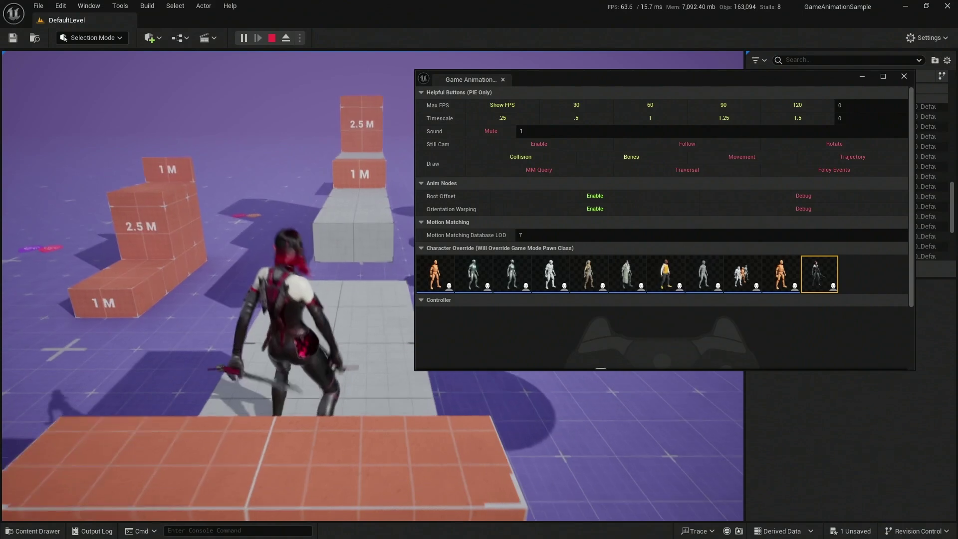
pyautogui.press('w')
pyautogui.press('space')
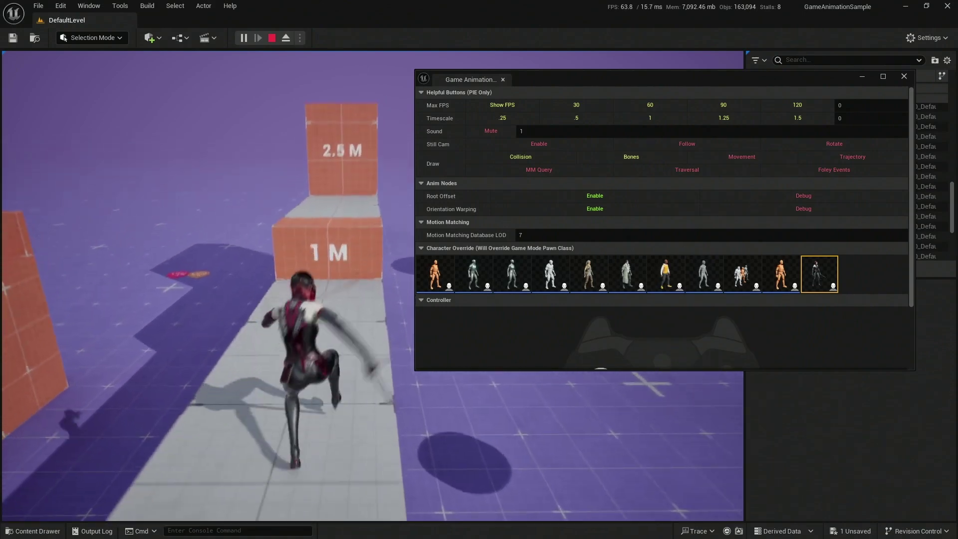
# Step: Close the Game Animation widget and move Countess around the raised walkway, examining her from the front and behind
pyautogui.hotkey('shift', 'F1')
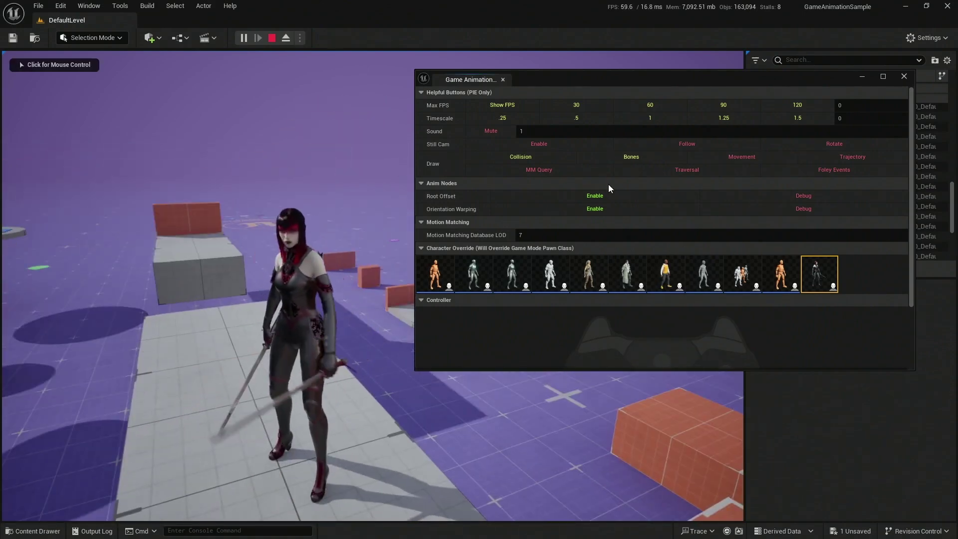
pyautogui.click(903, 76)
pyautogui.click(498, 200)
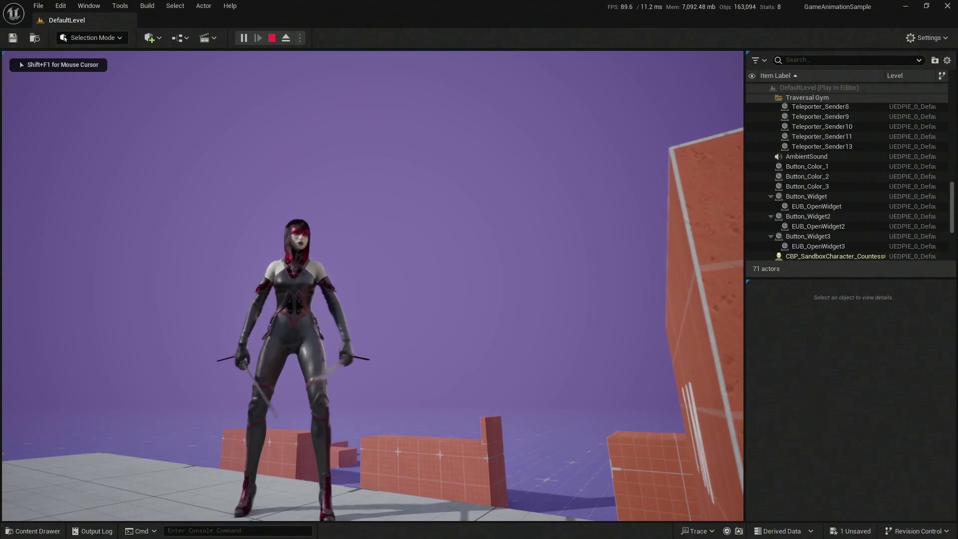
pyautogui.press('w')
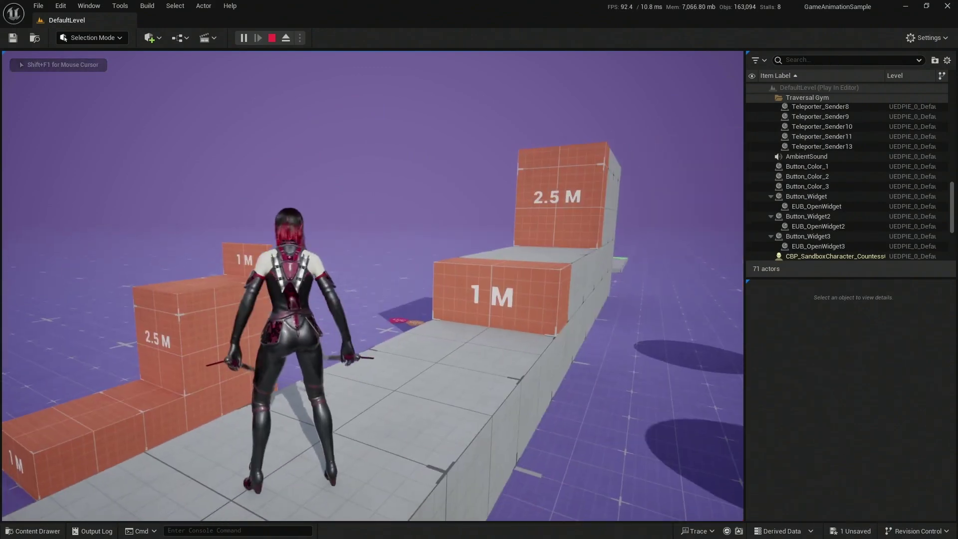
pyautogui.press('w')
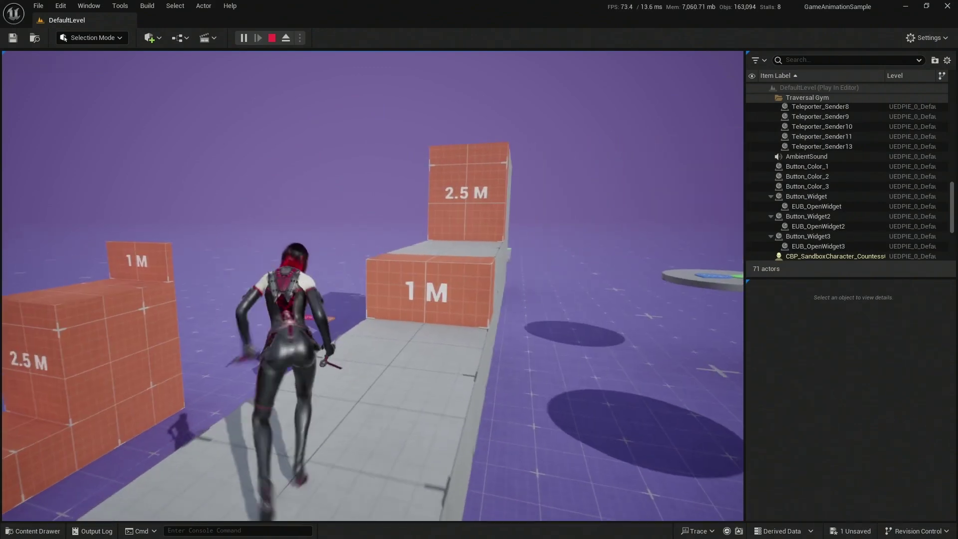
pyautogui.press('s')
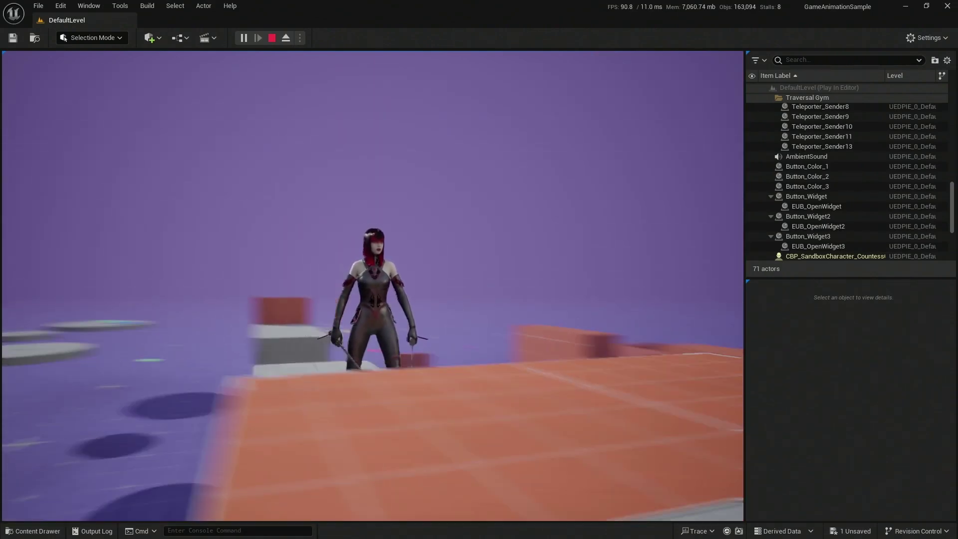
pyautogui.press('w')
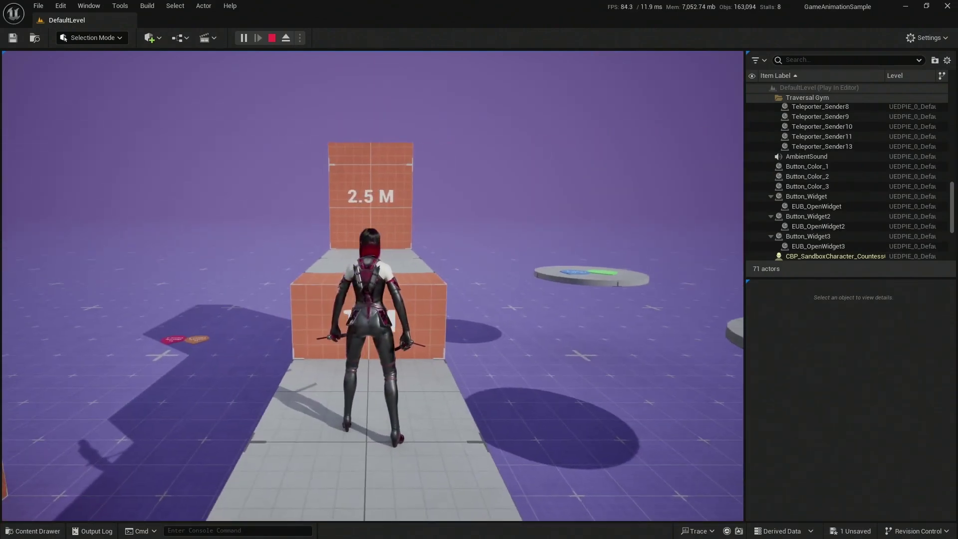